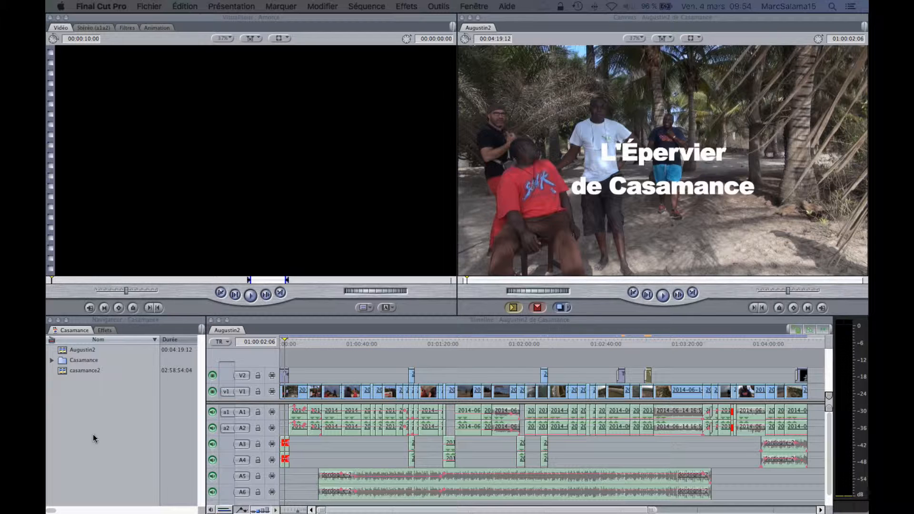
Step: Play the opening of the Augustin2 sequence and inspect the title clips on video track V2
left_click(94, 427)
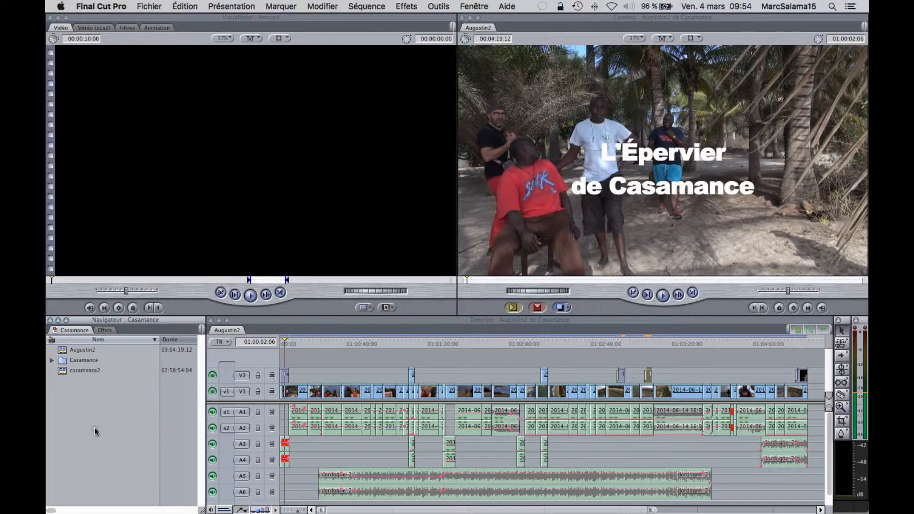
left_click(61, 353)
left_click(285, 342)
key("space")
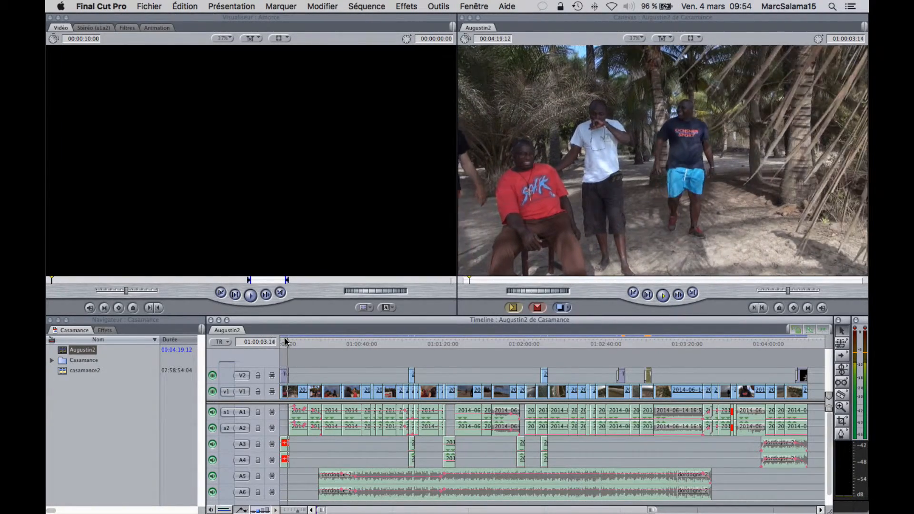
left_click(621, 377)
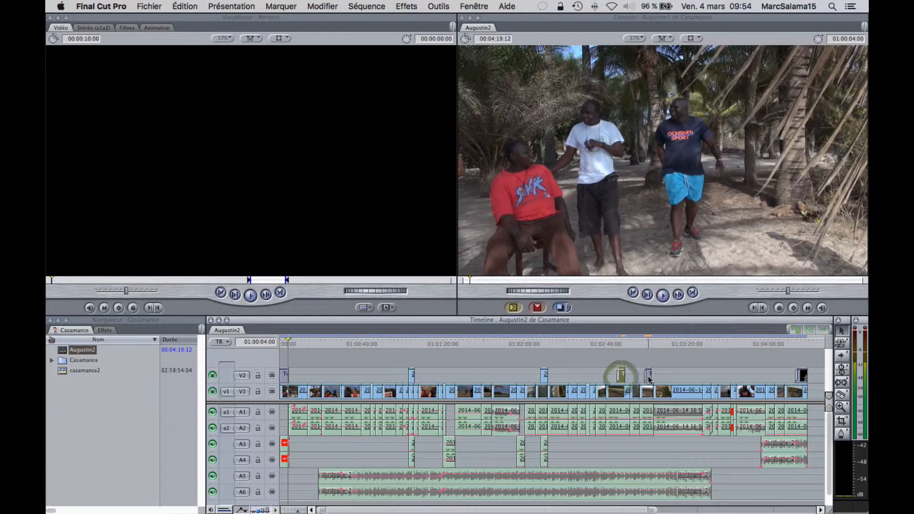
left_click(648, 376)
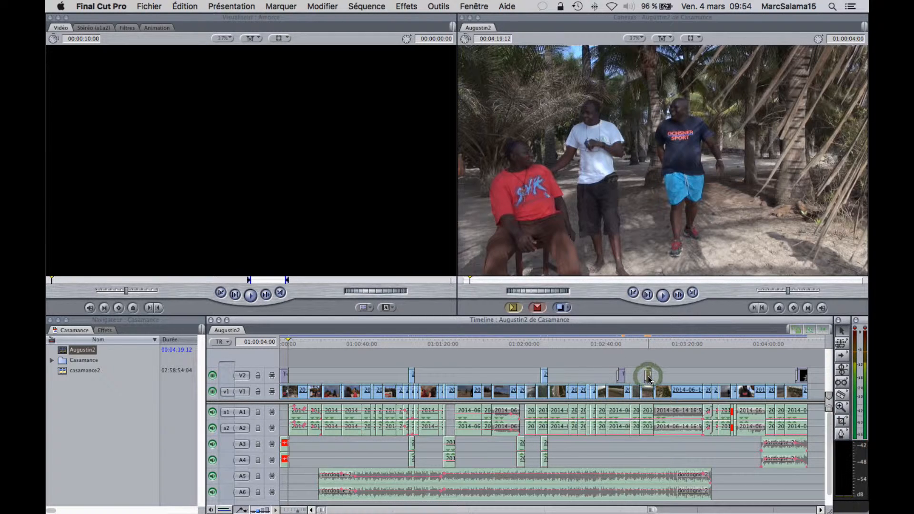
left_click(647, 341)
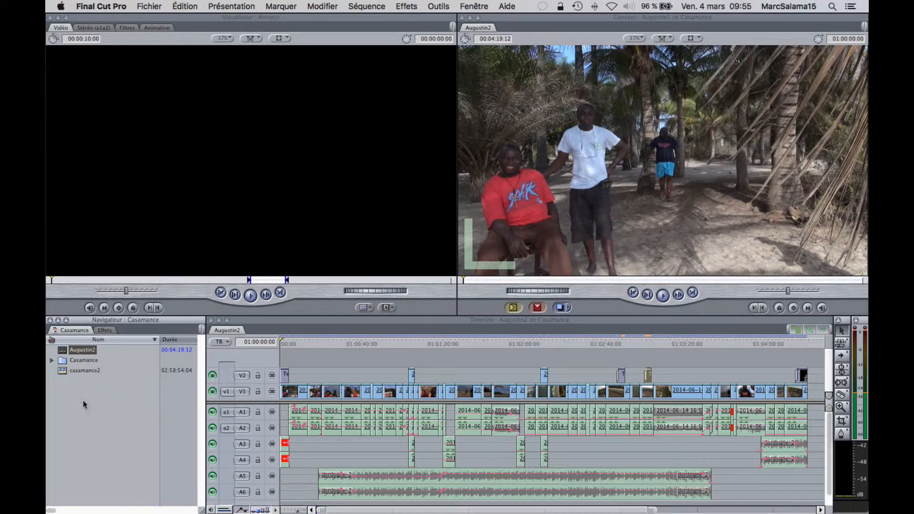
Step: Export the whole project to the desktop as Casamance.xml in Apple XML Interchange Format, version 5, replacing the existing file
left_click(85, 403)
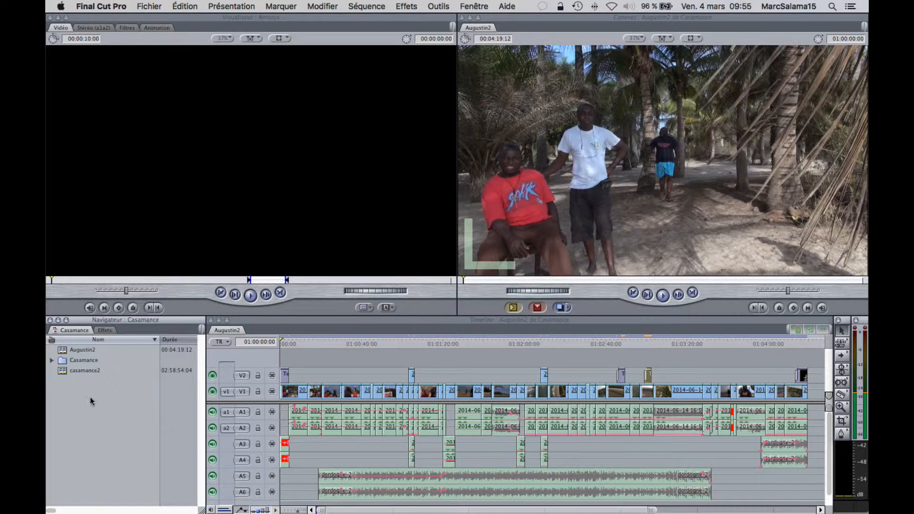
left_click(149, 7)
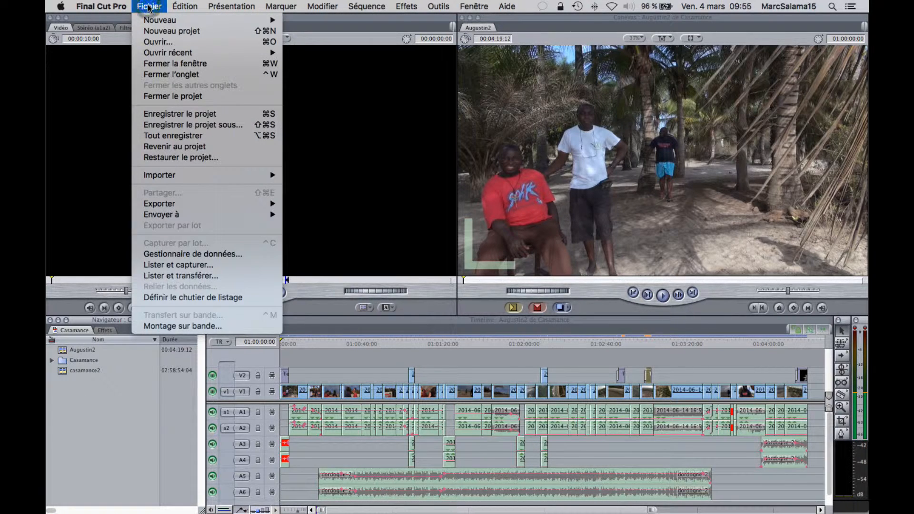
mouse_move(199, 205)
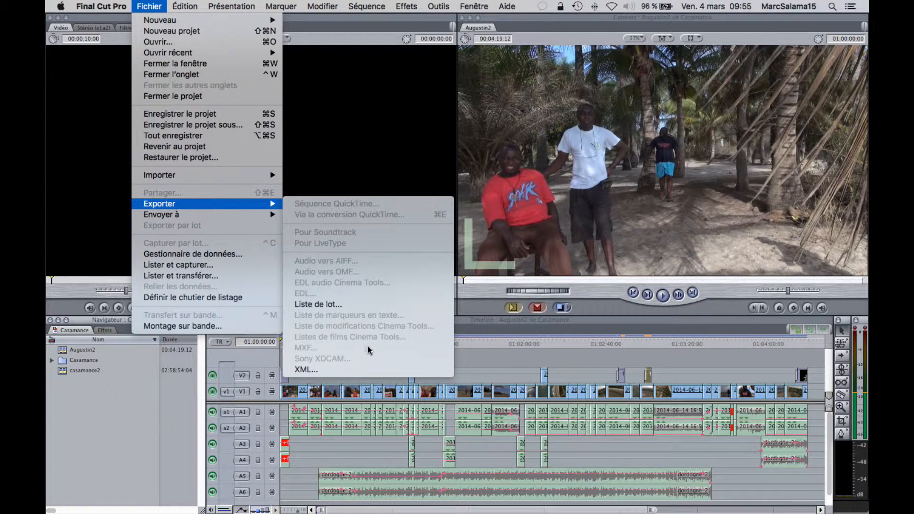
left_click(311, 370)
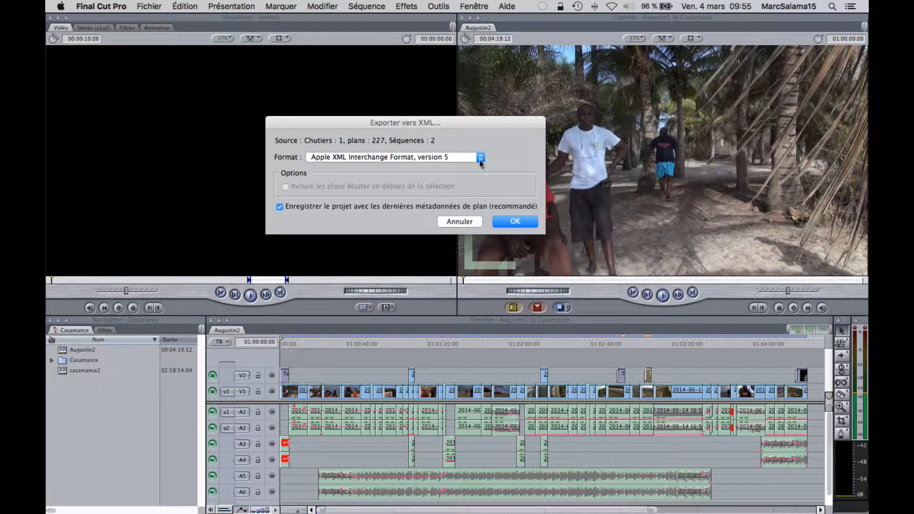
left_click(481, 159)
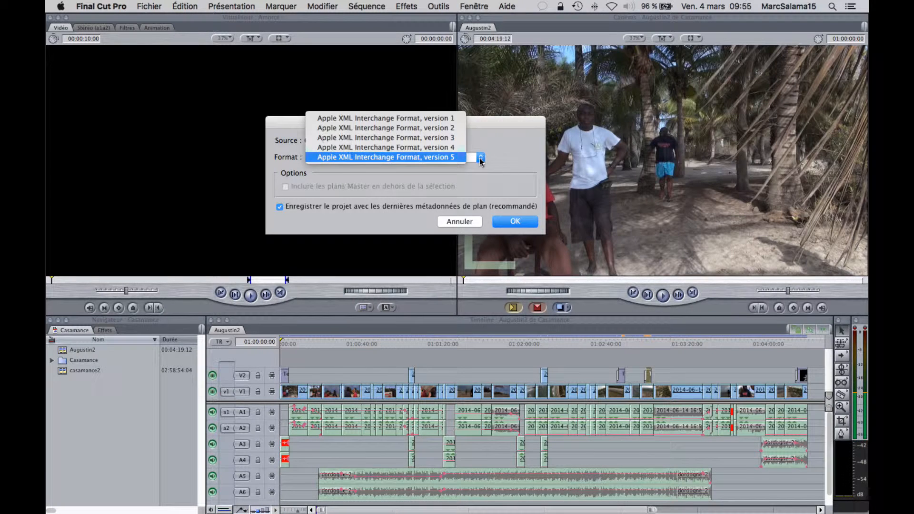
left_click(479, 158)
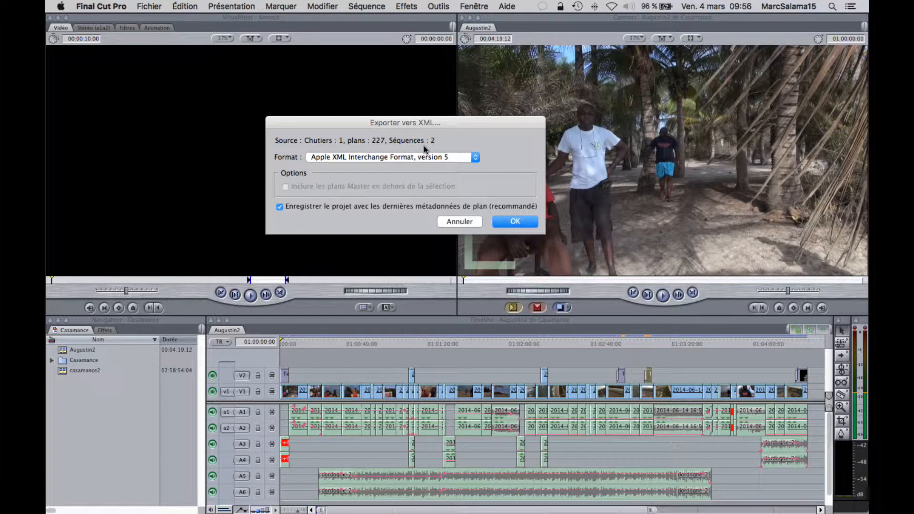
left_click(523, 224)
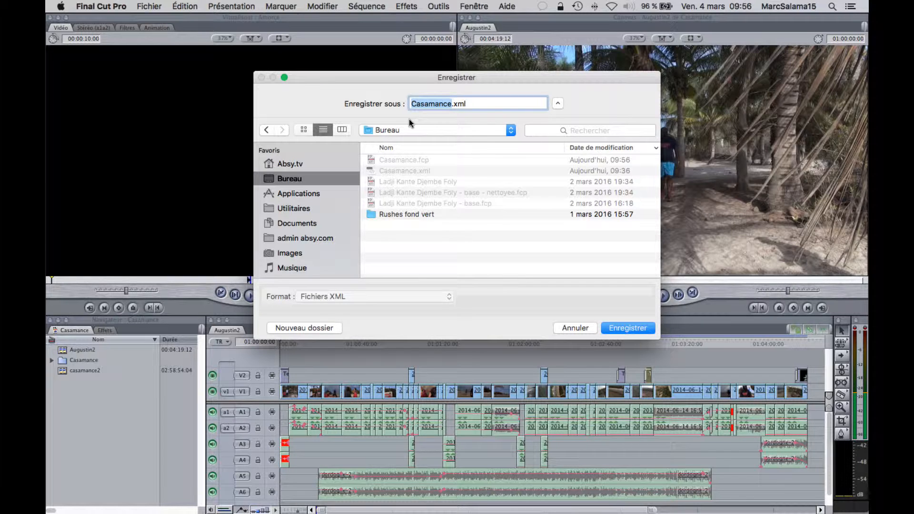
left_click(619, 327)
left_click(535, 152)
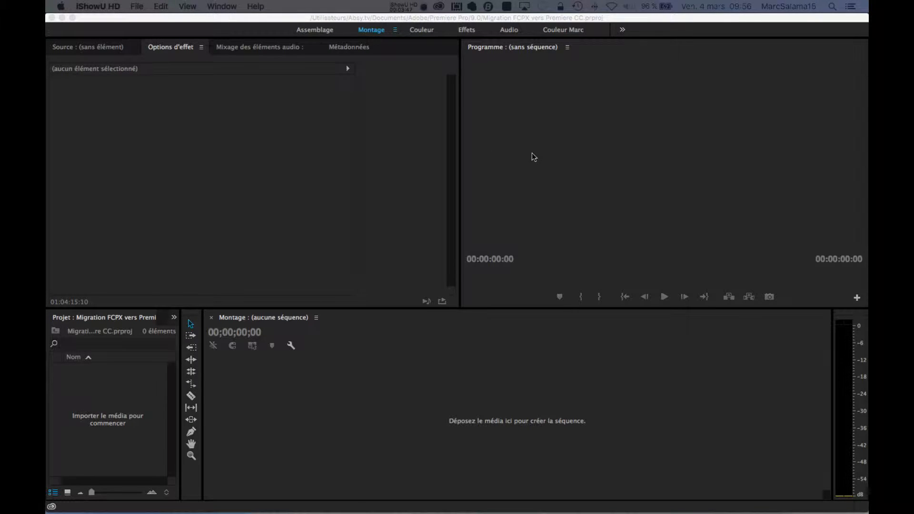
Step: Switch to the desktop and open Casamance.xml with TextEdit in an enlarged window
left_click(330, 161)
key("super+h")
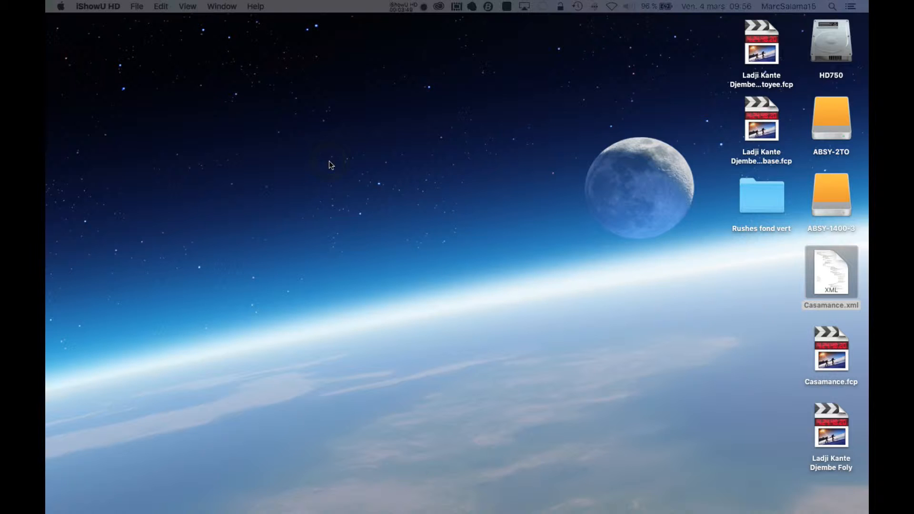
double_click(833, 276)
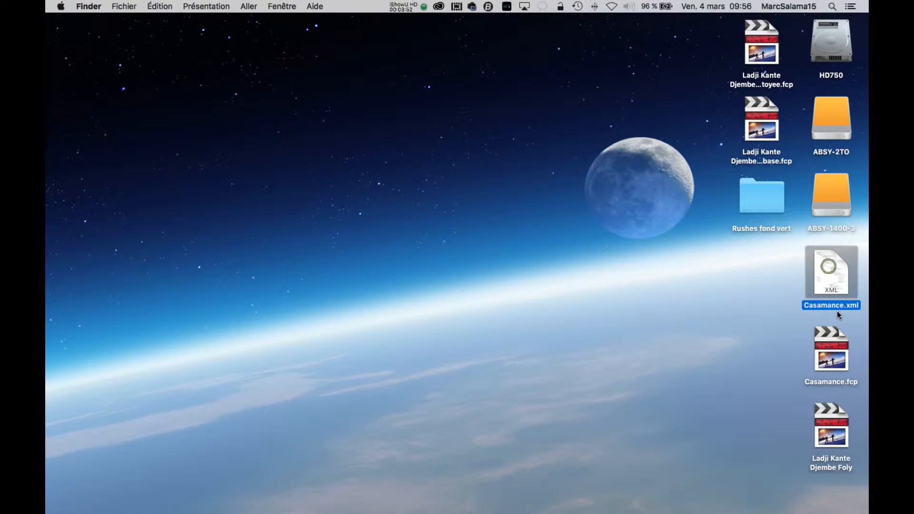
right_click(829, 267)
mouse_move(809, 261)
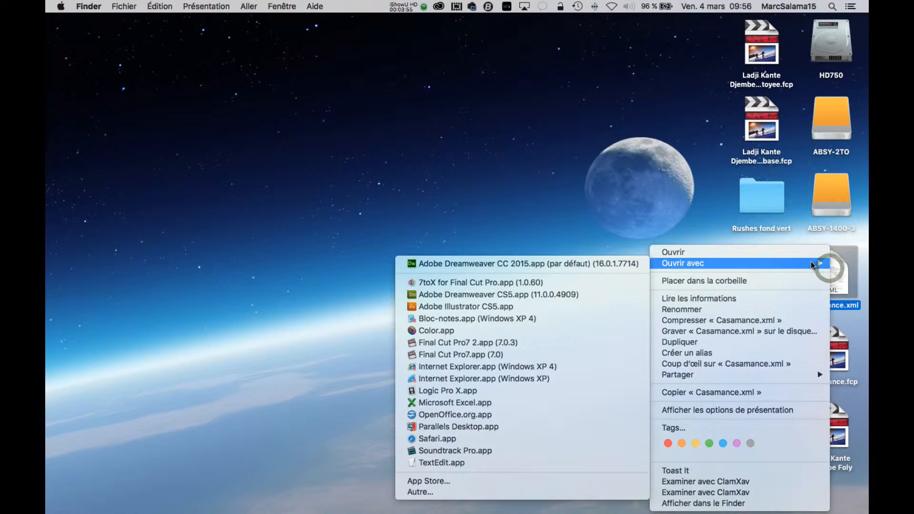
left_click(497, 463)
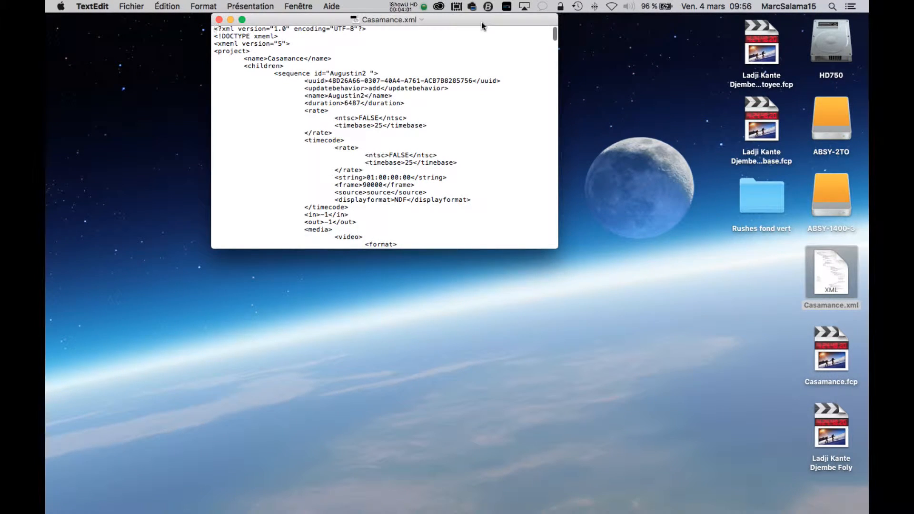
double_click(481, 22)
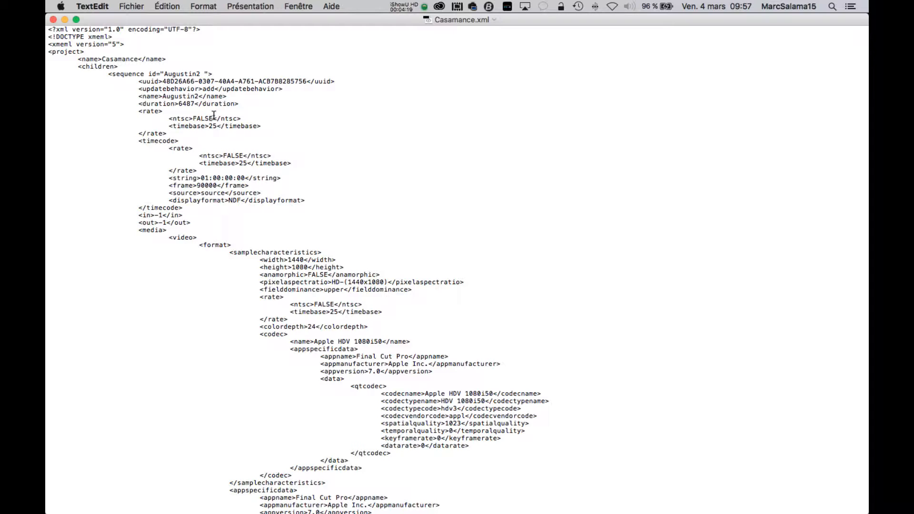
Step: Examine the NTSC flag, pixel aspect ratio, timebase, codec and clip metadata entries in Casamance.xml
left_click_drag(193, 118, 217, 119)
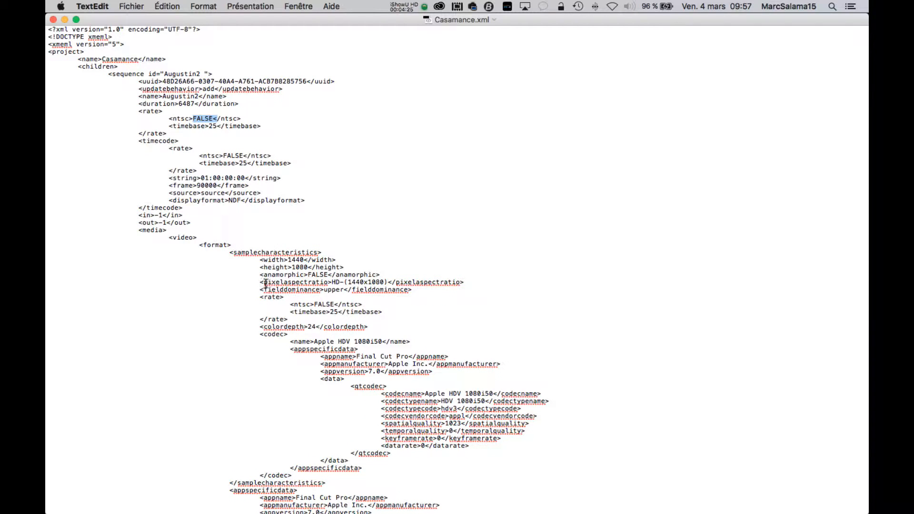
left_click_drag(263, 283, 465, 282)
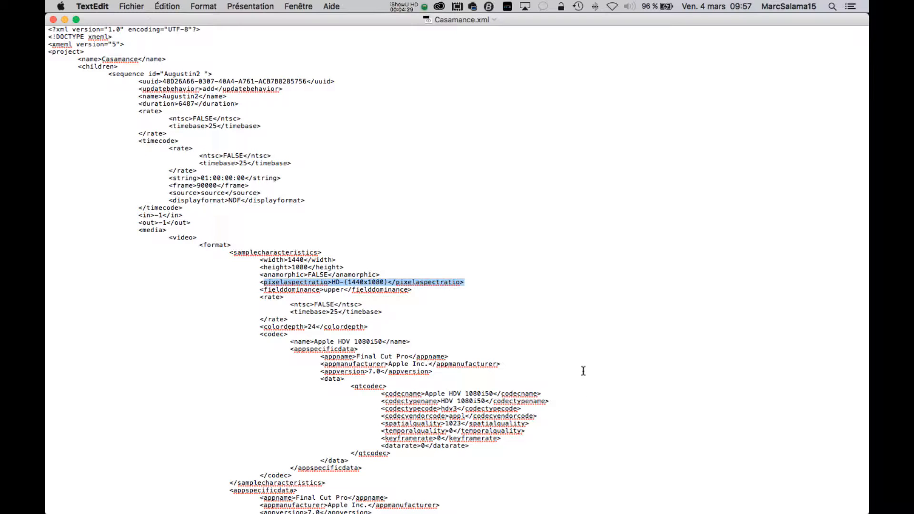
scroll(583, 371, "down", 3)
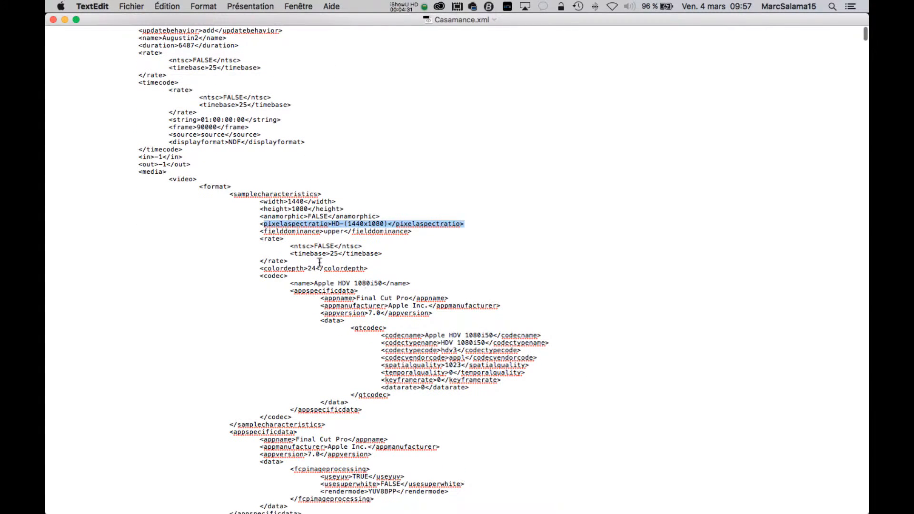
left_click_drag(291, 253, 384, 255)
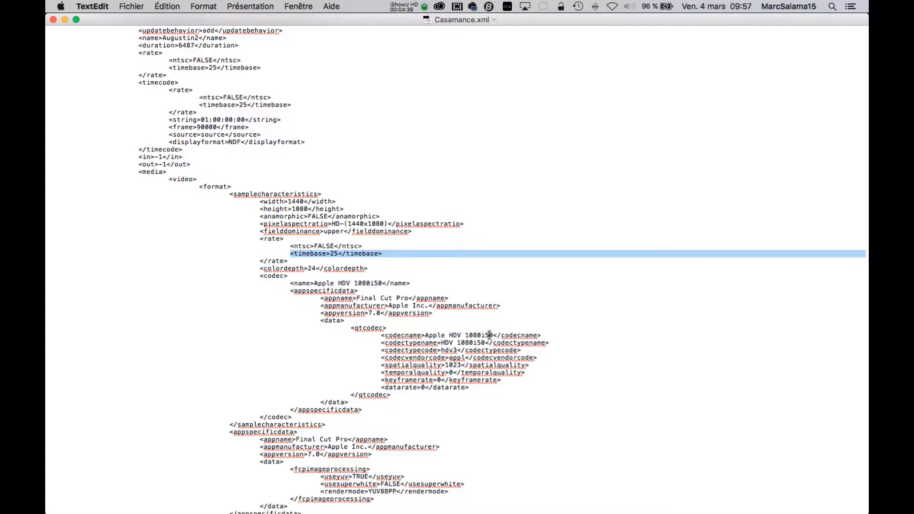
scroll(408, 404, "down", 5)
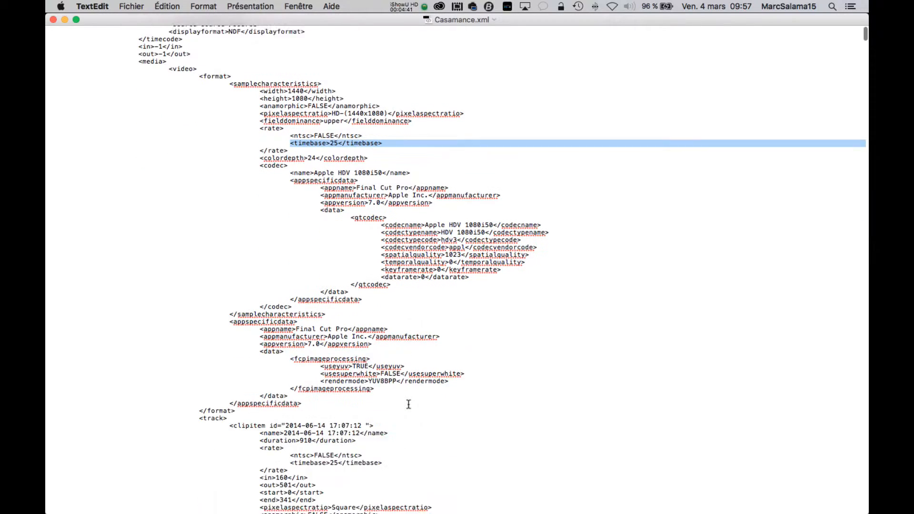
scroll(408, 404, "down", 20)
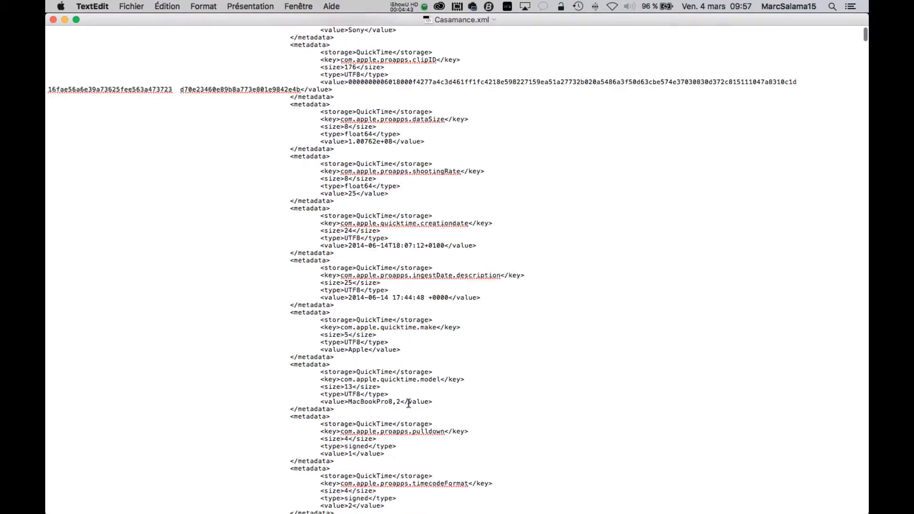
scroll(409, 404, "down", 2)
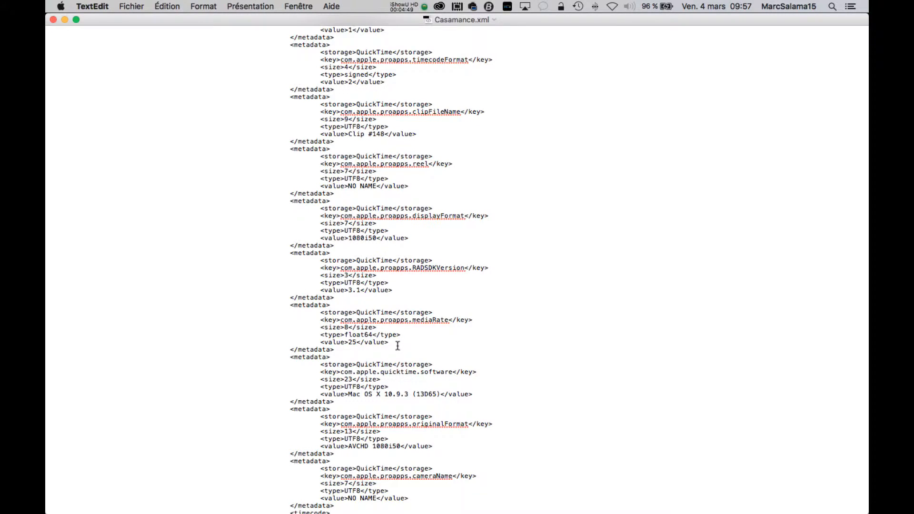
scroll(398, 345, "up", 15)
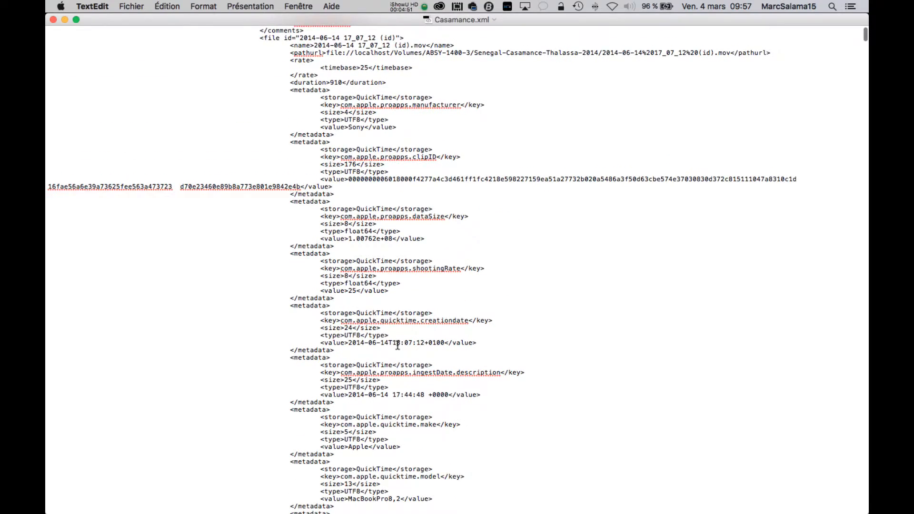
scroll(398, 345, "down", 20)
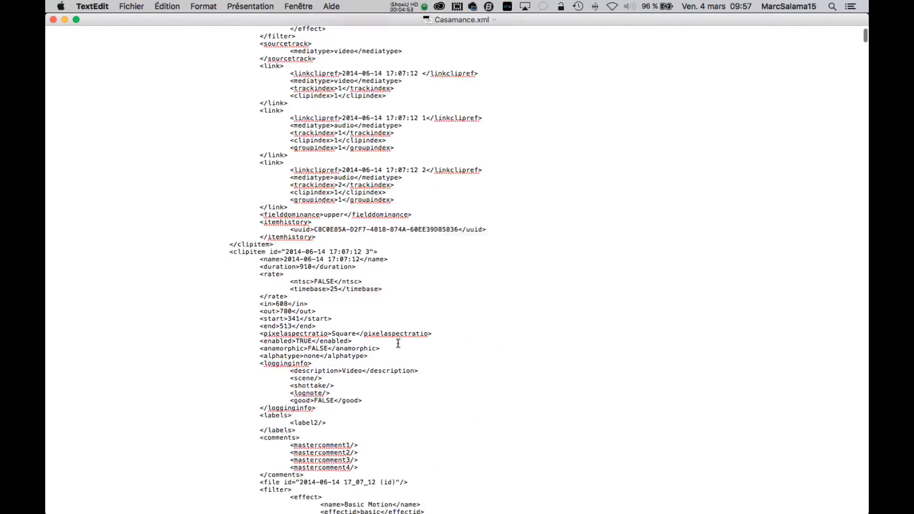
scroll(398, 343, "down", 20)
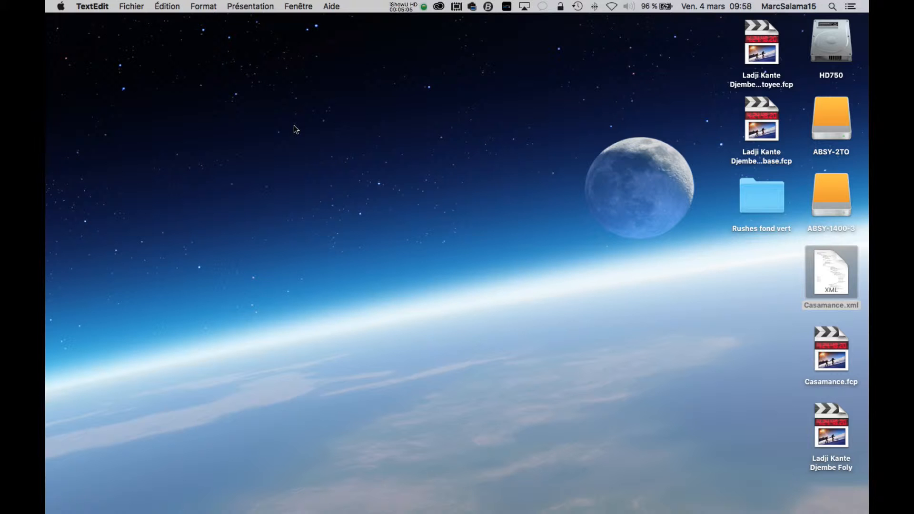
Step: Switch to Premiere Pro, import Casamance.xml from the desktop into the project and dismiss the translation report notice
key("super+Tab")
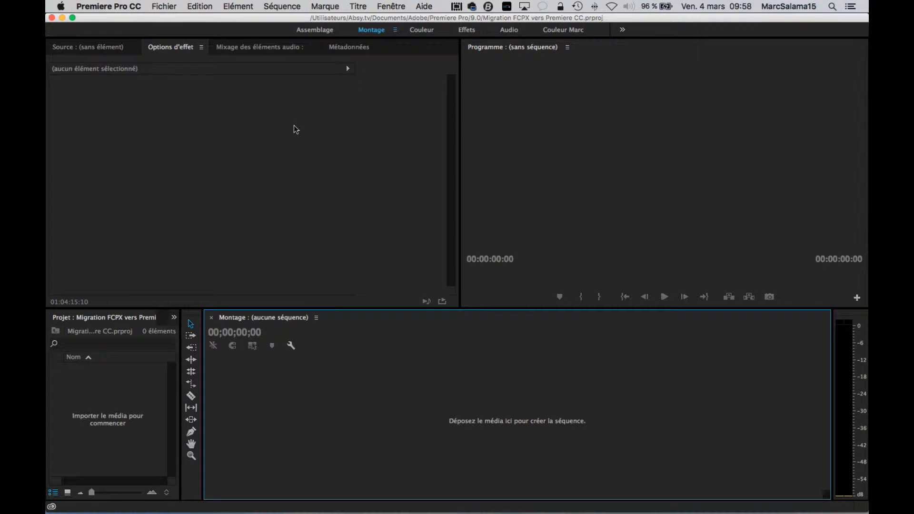
left_click(120, 383)
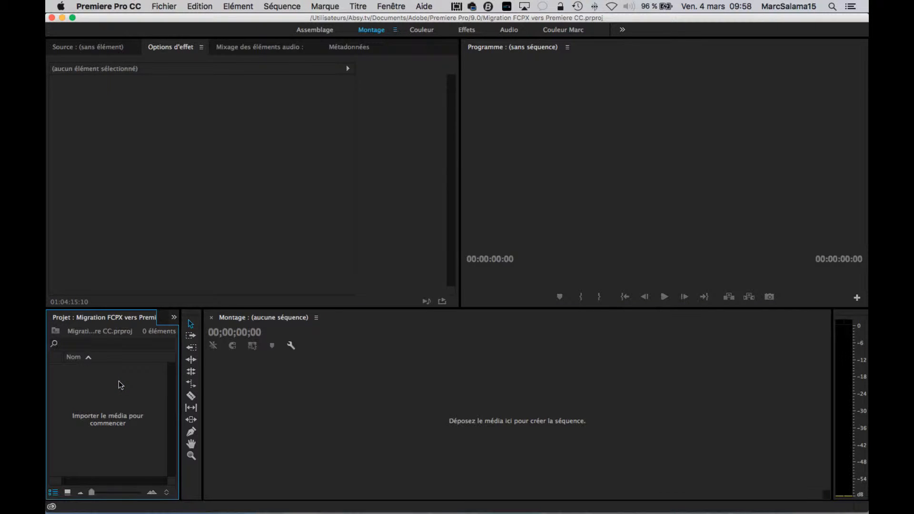
left_click(165, 6)
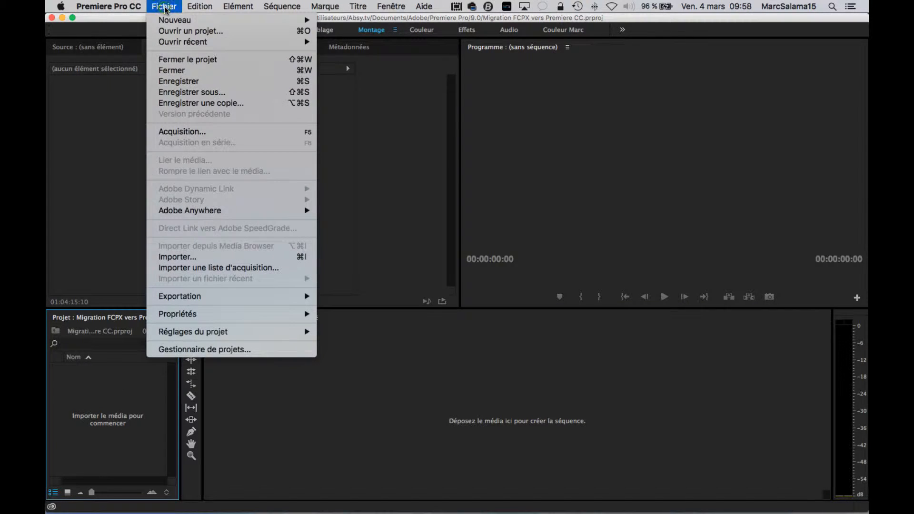
left_click(228, 259)
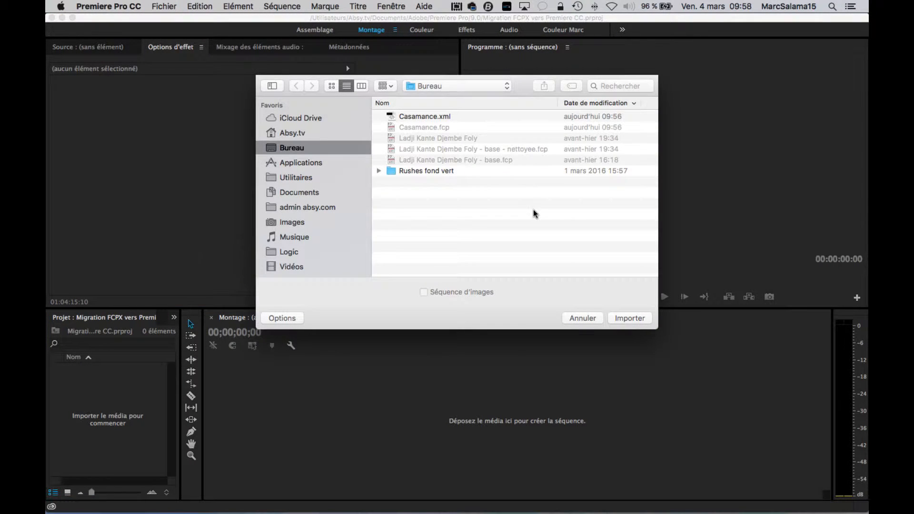
left_click(426, 118)
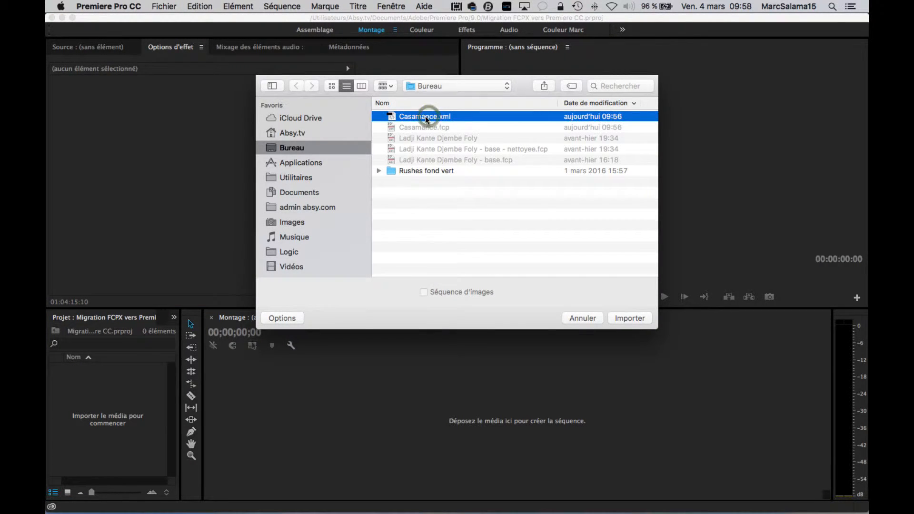
left_click(642, 317)
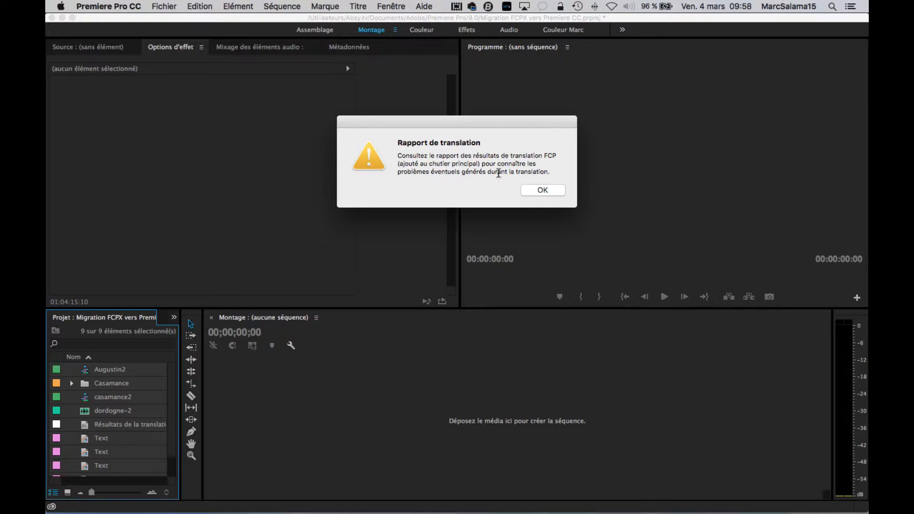
left_click(539, 190)
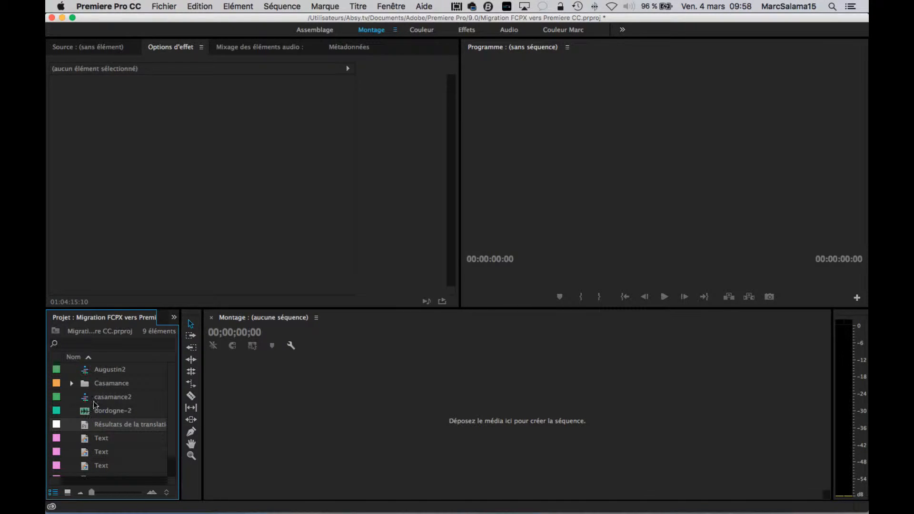
Step: Expand the imported Casamance bin to view its clips, and collapse it again
left_click(72, 384)
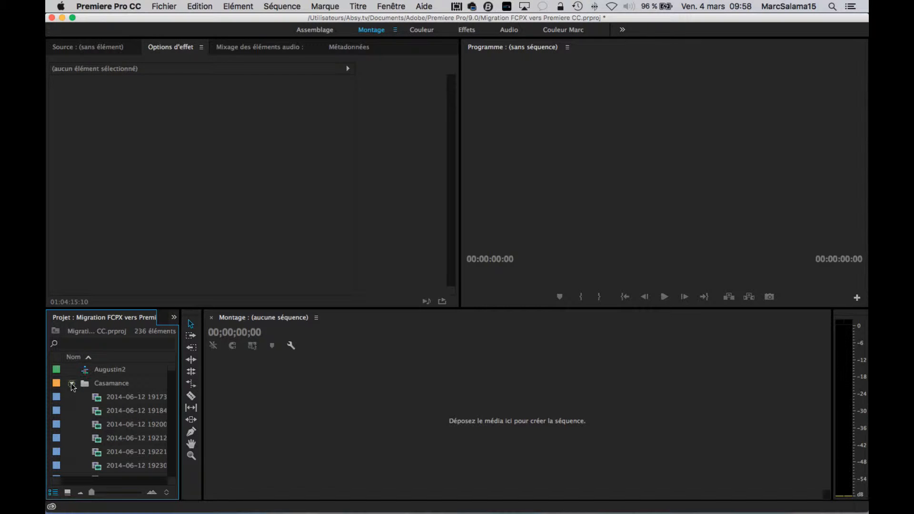
mouse_move(170, 369)
left_mouse_down()
mouse_move(170, 477)
mouse_move(184, 361)
left_mouse_up()
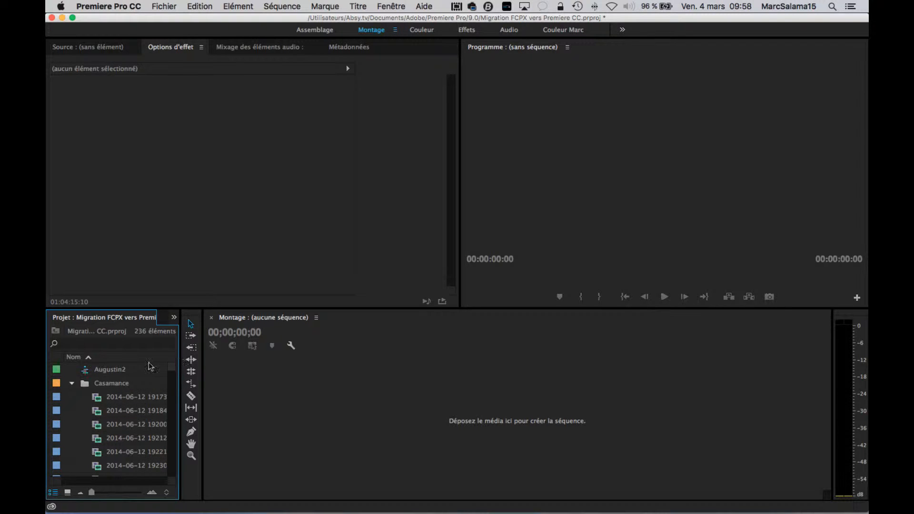
left_click(72, 384)
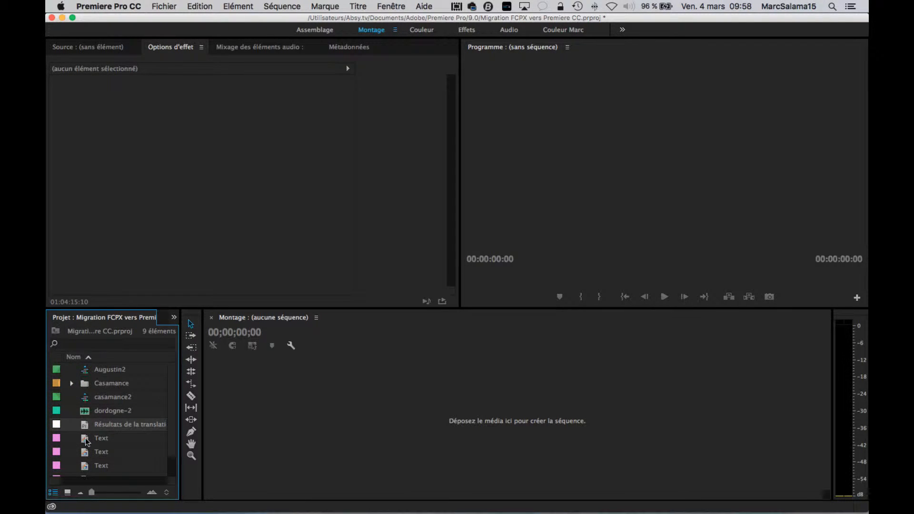
Step: Open the translation results report from the project's imported items to read it
scroll(88, 440, "down", 1)
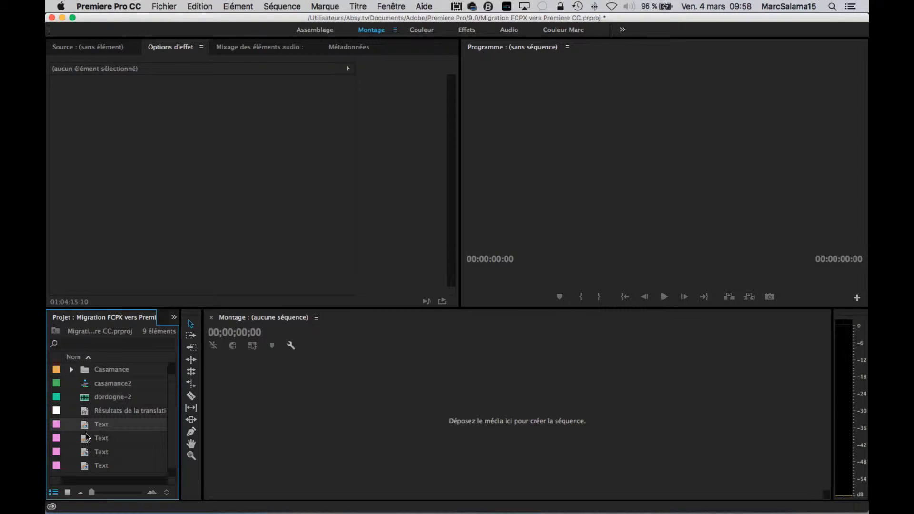
left_click(86, 412)
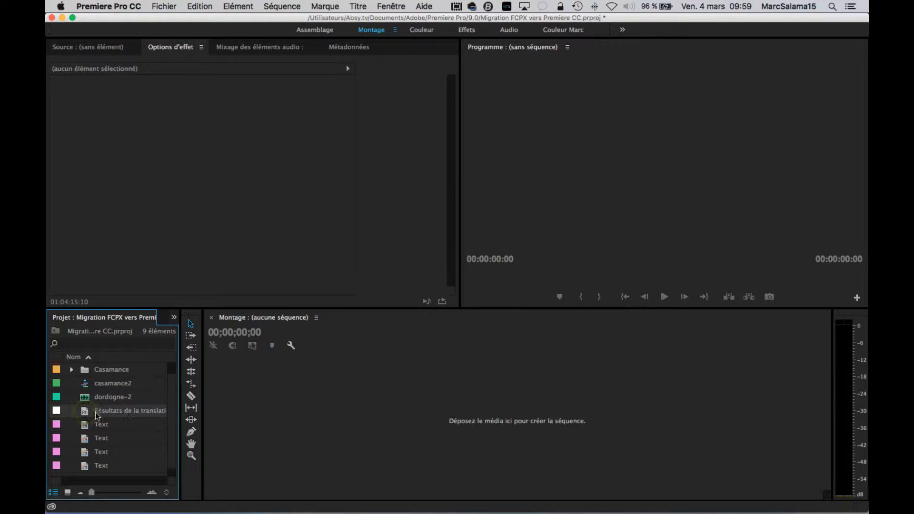
double_click(83, 412)
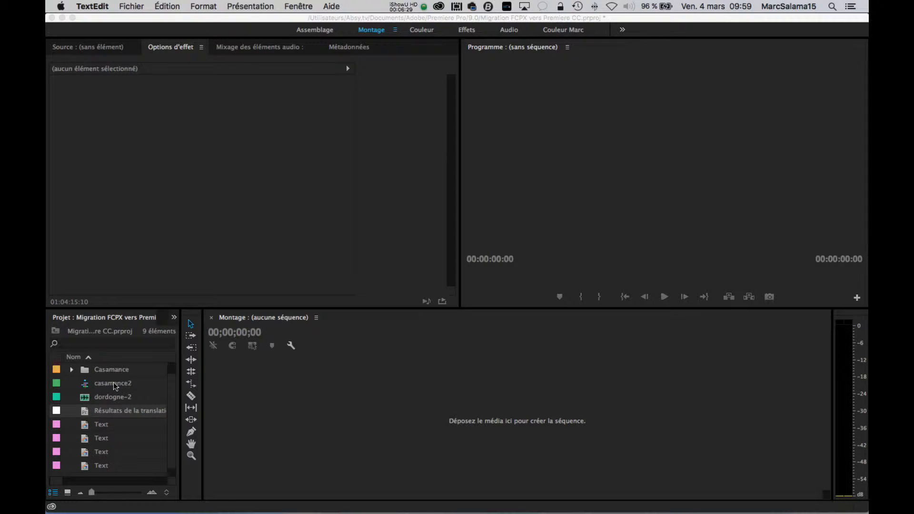
Step: Open the Augustin2 sequence and inspect the V2 titles at 01:02:46:15 and 01:03:01:00 and the end credits at 01:04:16:00
double_click(86, 374)
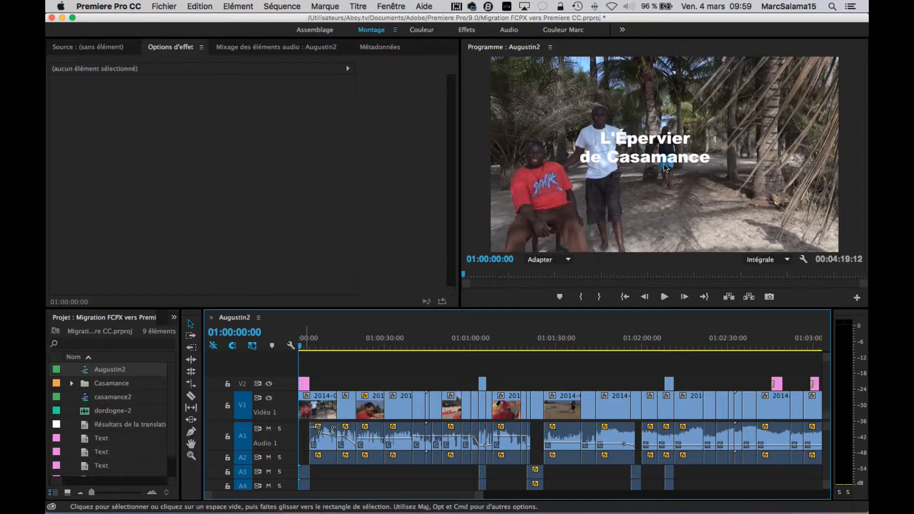
left_click(776, 339)
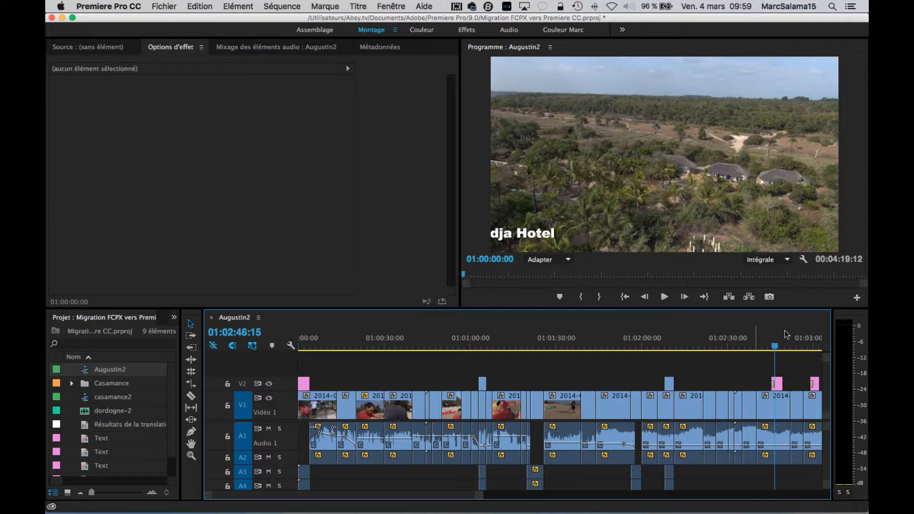
left_click(816, 348)
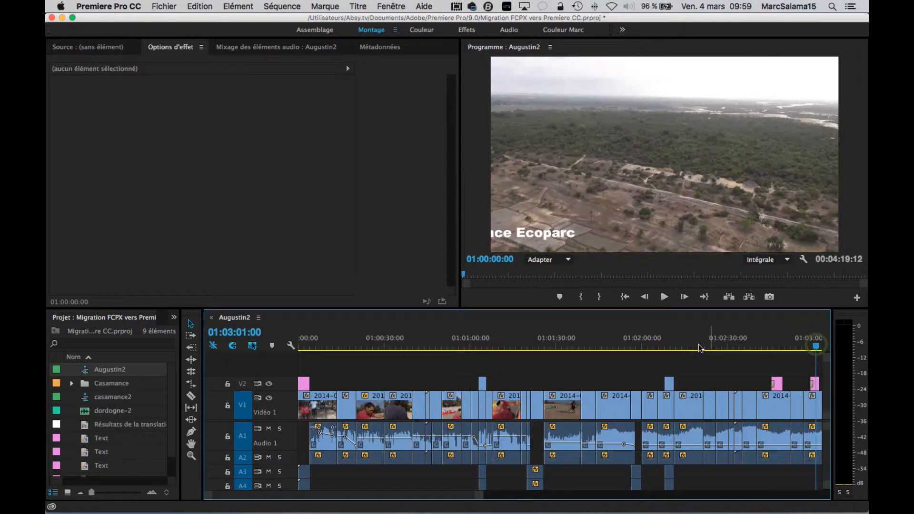
left_click(702, 339)
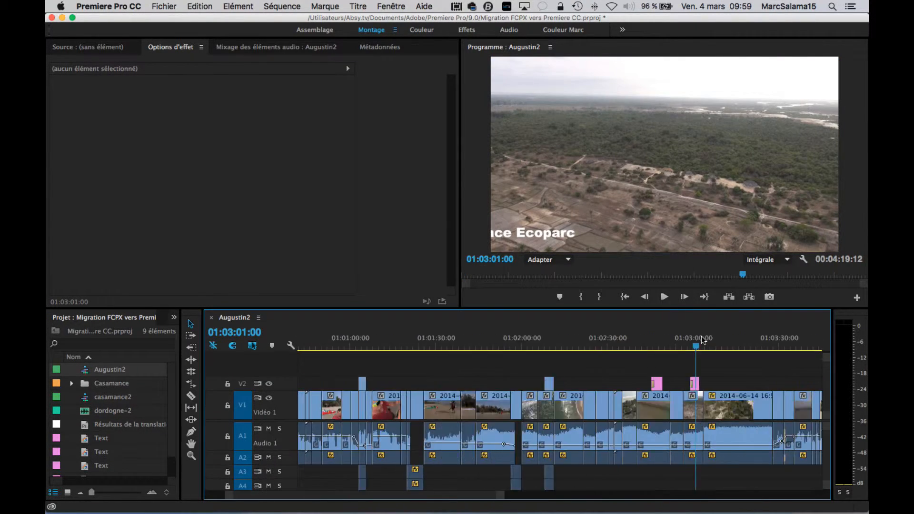
scroll(701, 338, "down", 10)
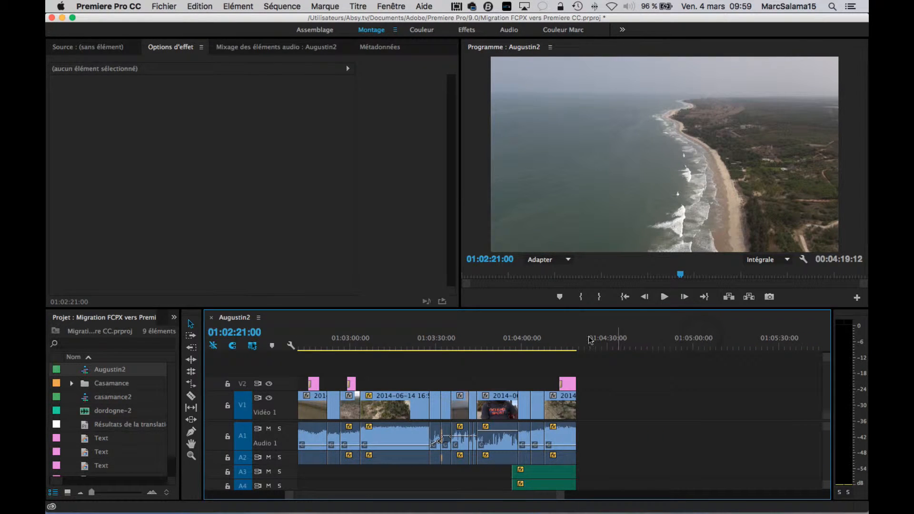
left_click(567, 343)
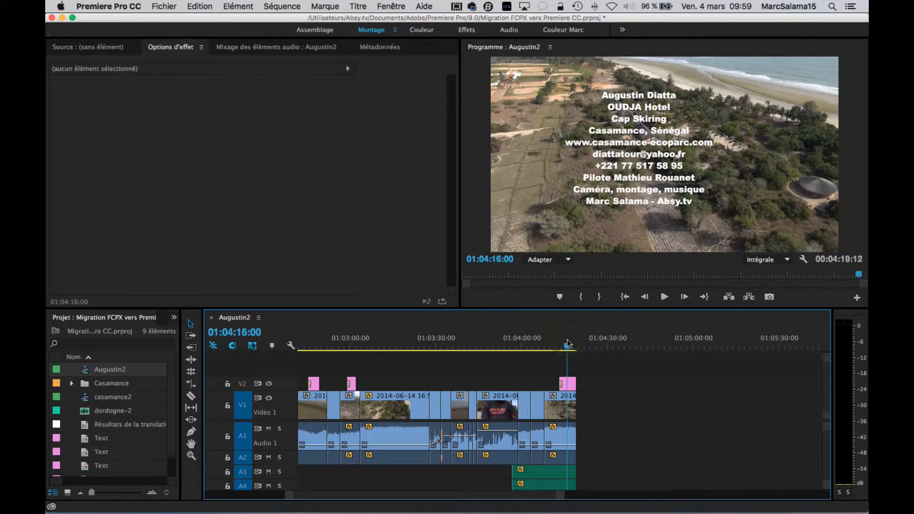
Step: Play the opening seconds of the Augustin2 sequence from its start
scroll(534, 333, "up", 15)
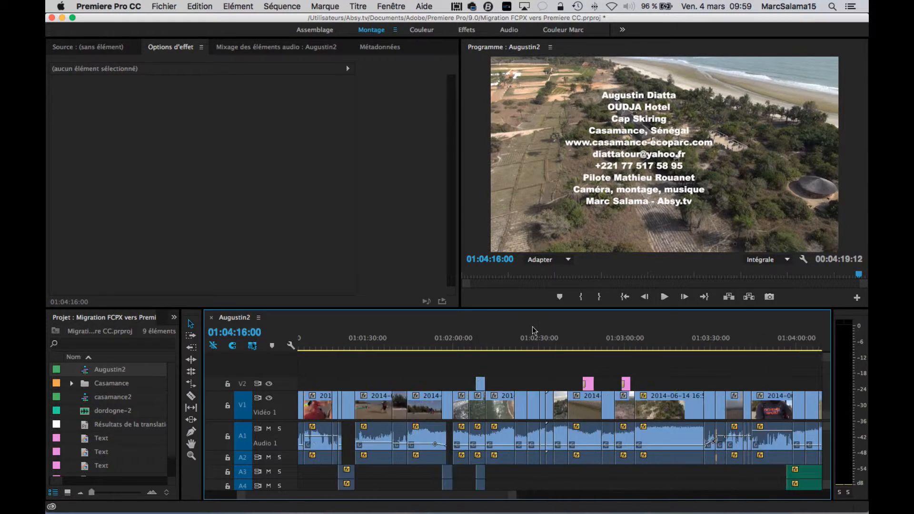
left_click(298, 348)
key("space")
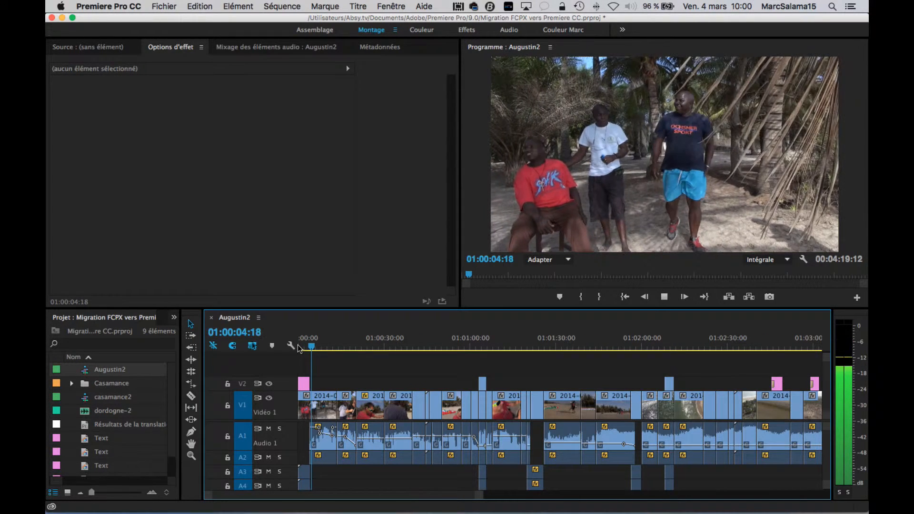
key("space")
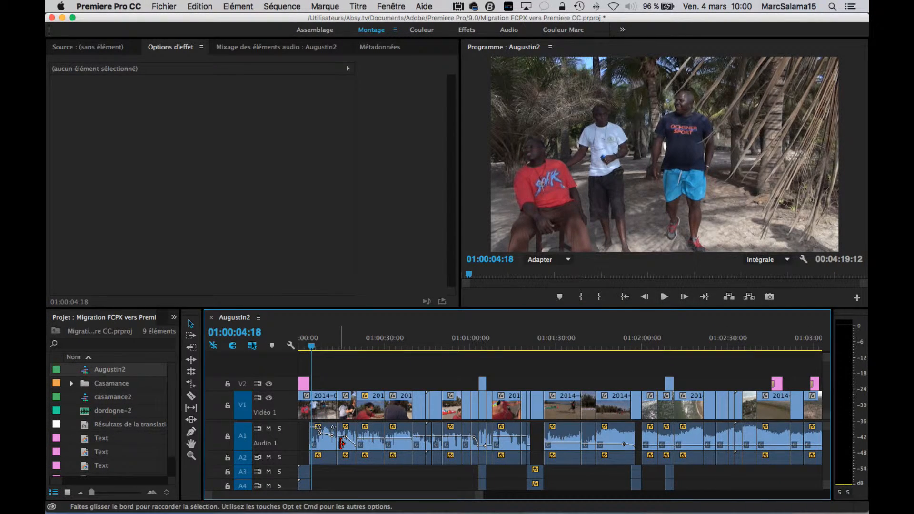
Step: Select the dordogne-2 music clip and enlarge audio track A5 to show its waveform and volume keyframes
scroll(341, 444, "down", 3)
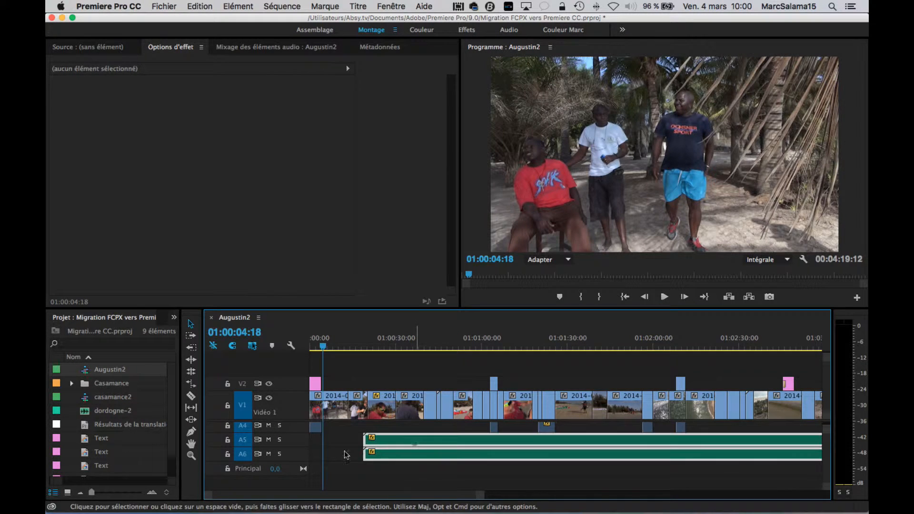
left_click(408, 440)
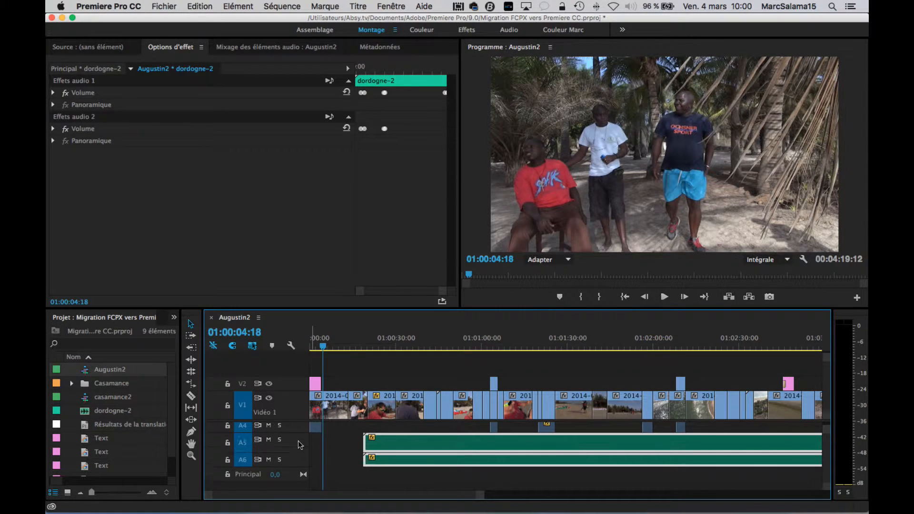
double_click(300, 444)
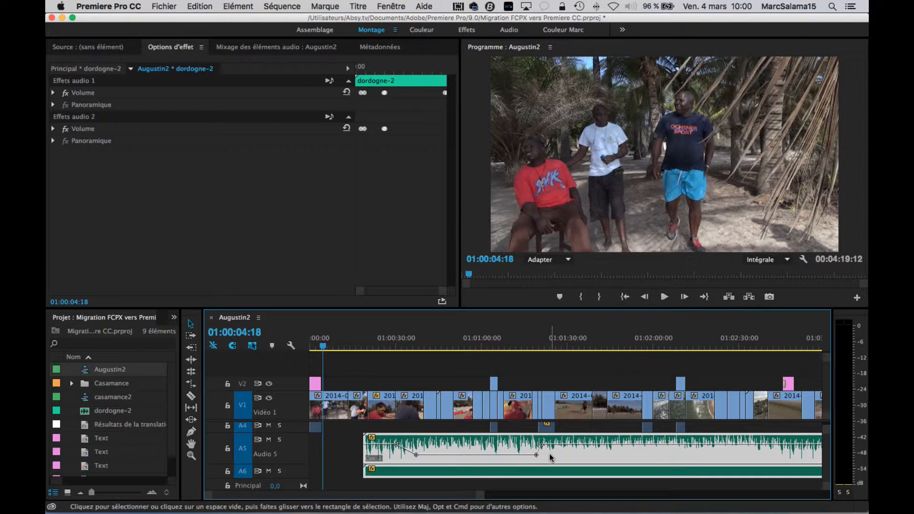
Step: Start a Final Cut Pro XML export of the Augustin2 sequence
left_click(164, 6)
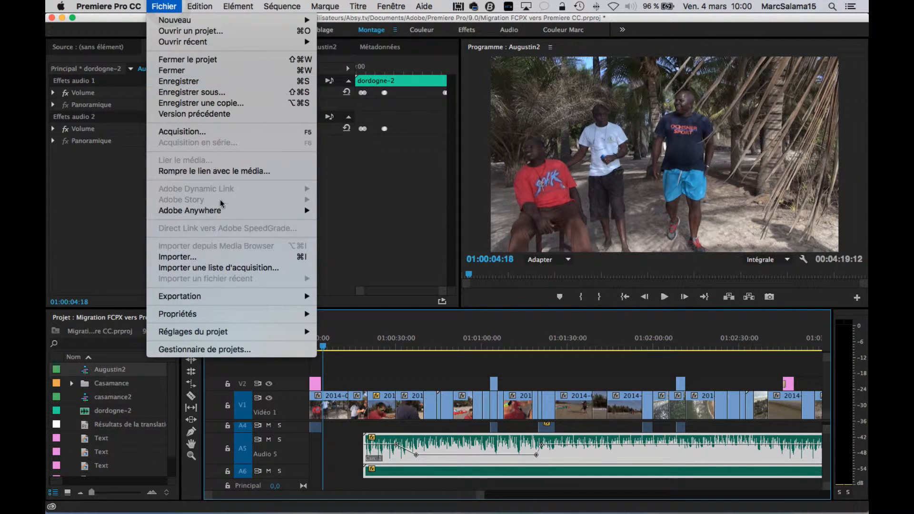
mouse_move(247, 297)
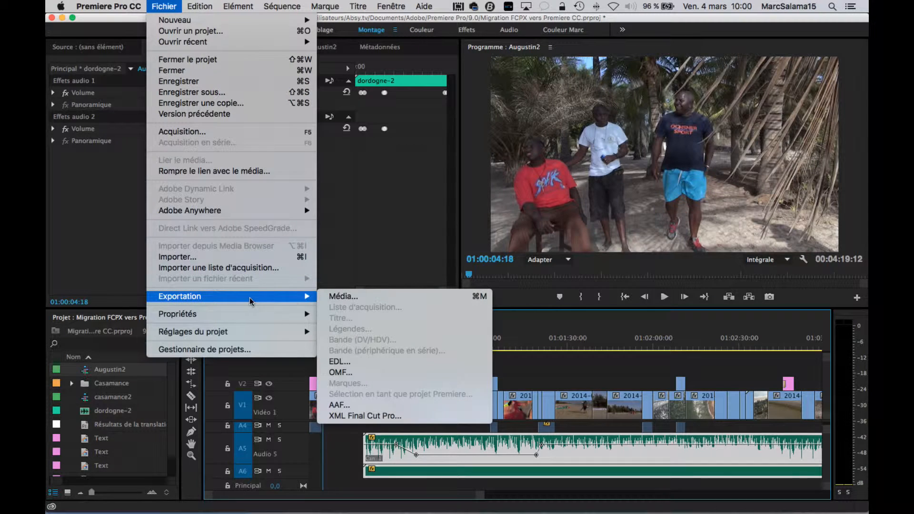
left_click(365, 416)
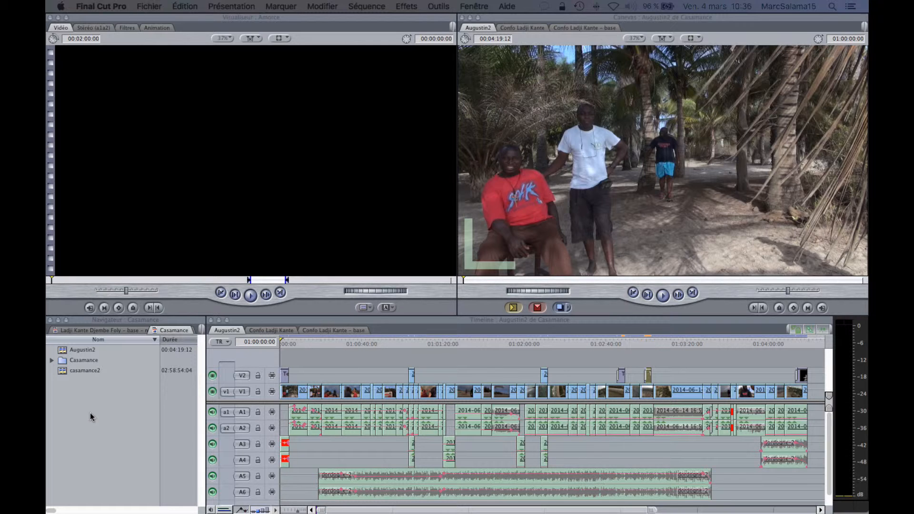
Step: In Final Cut Pro, show the Ladji Kante Djembe Foly project and open its 01-DOUM DOUMBA Multicam sequence
left_click(105, 332)
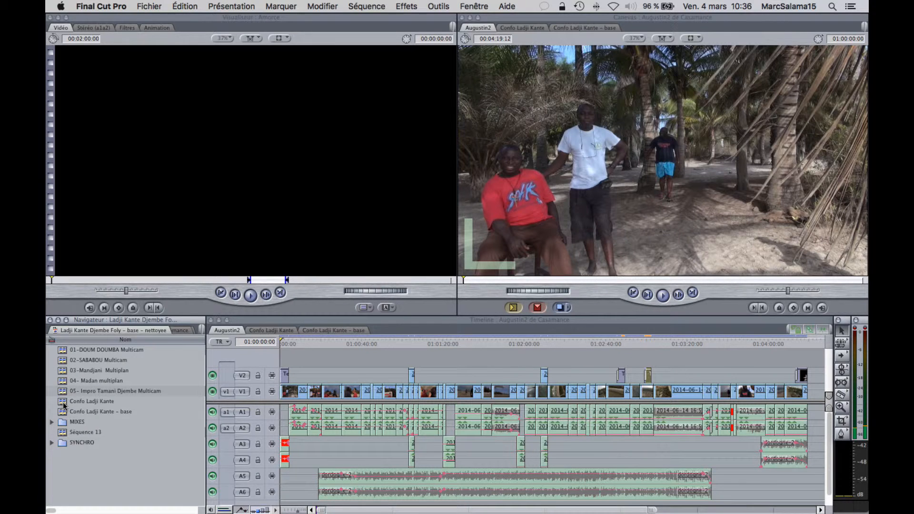
left_click(65, 351)
double_click(63, 351)
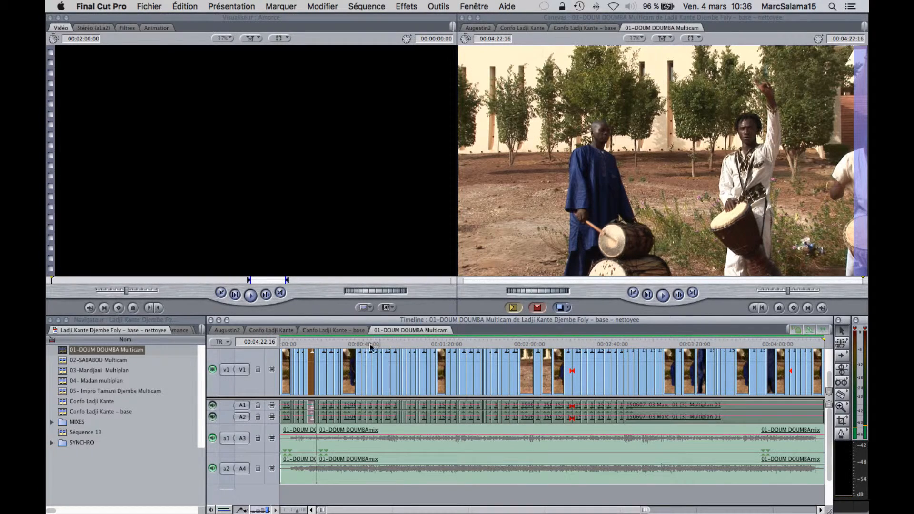
Step: Load a multicam clip near 00:00:51:23 in the viewer to see its angles, and play the sequence from there
double_click(389, 363)
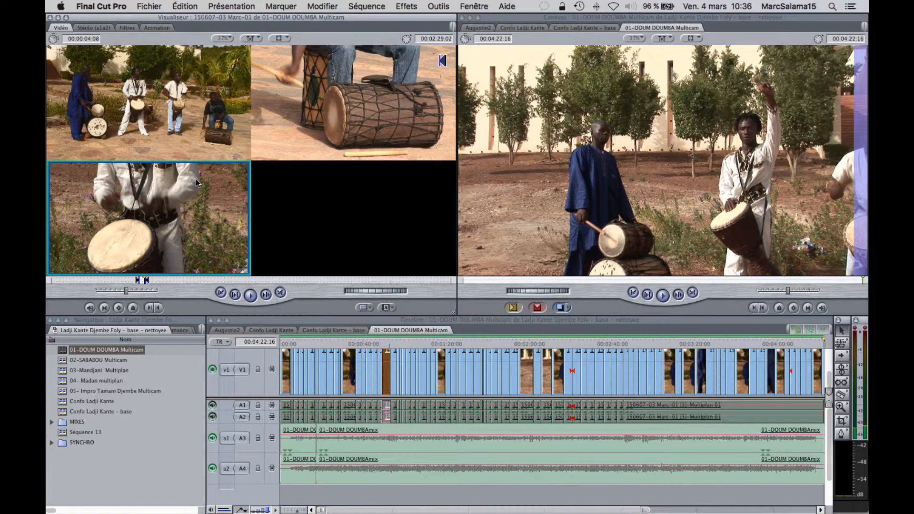
left_click(387, 346)
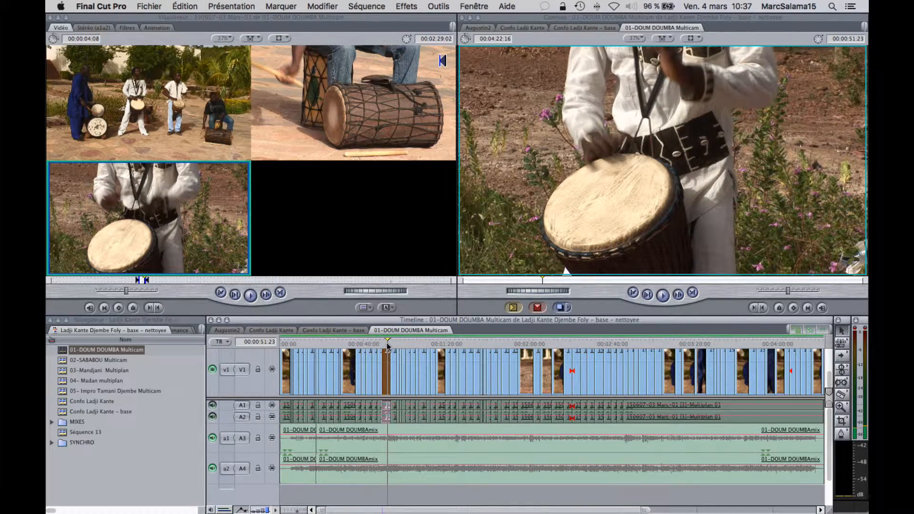
key("space")
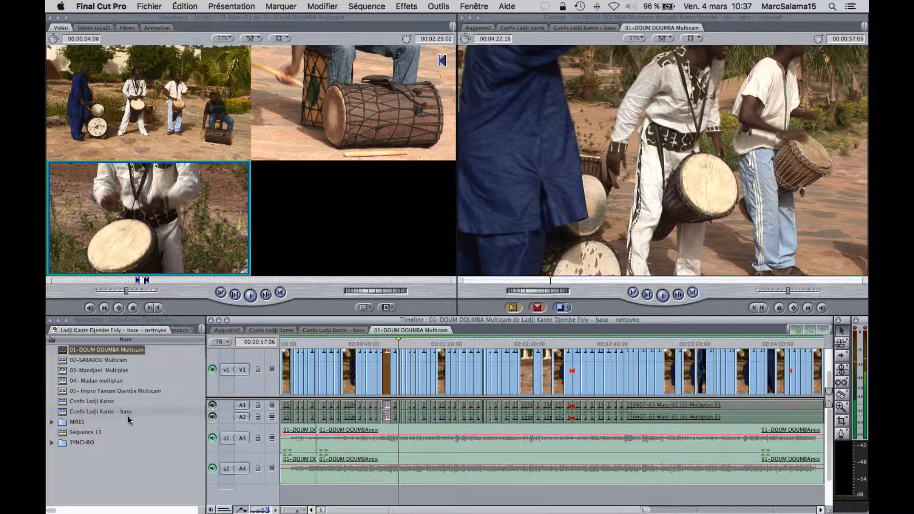
Step: Open the Confo Ladji Kante sequence and play it from the beginning
left_click_drag(69, 402, 65, 406)
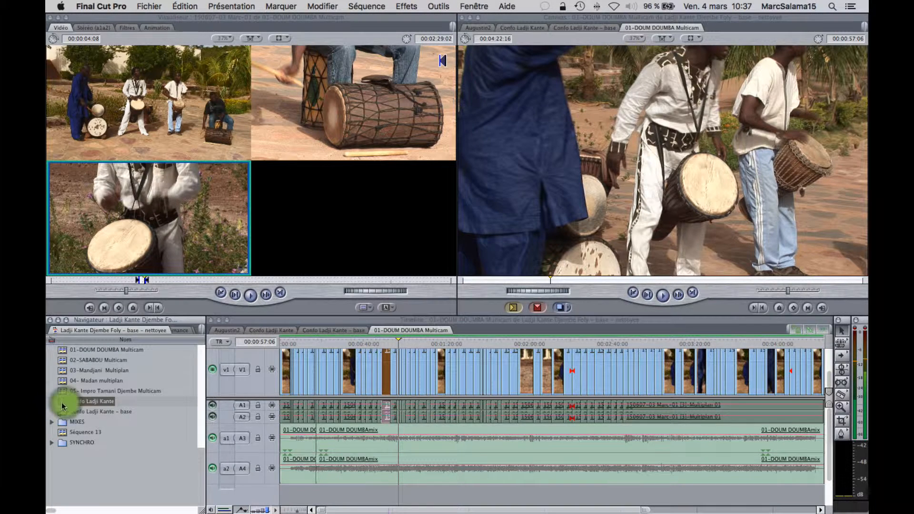
left_click(62, 405)
double_click(62, 404)
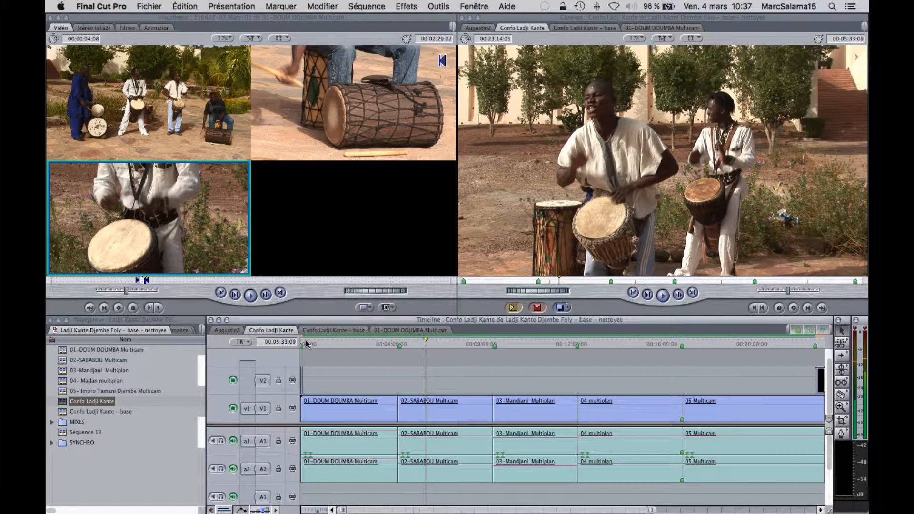
left_click_drag(306, 342, 288, 345)
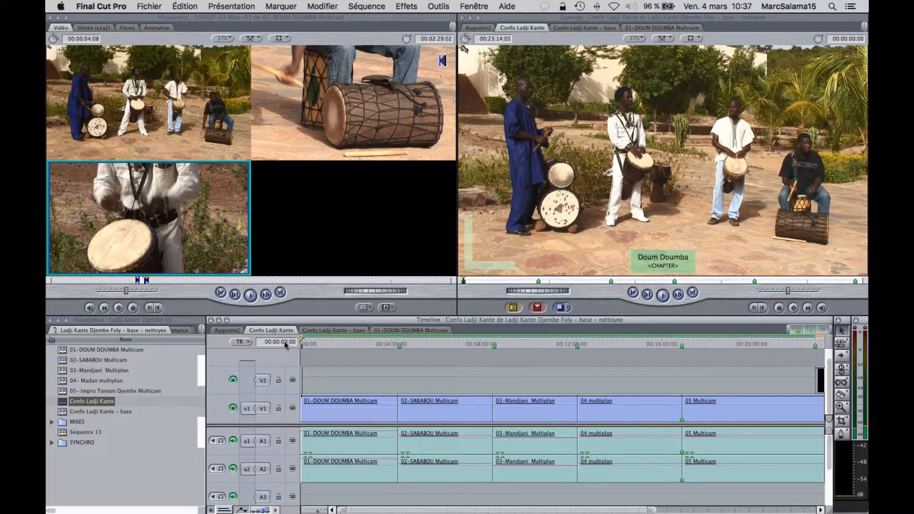
key("space")
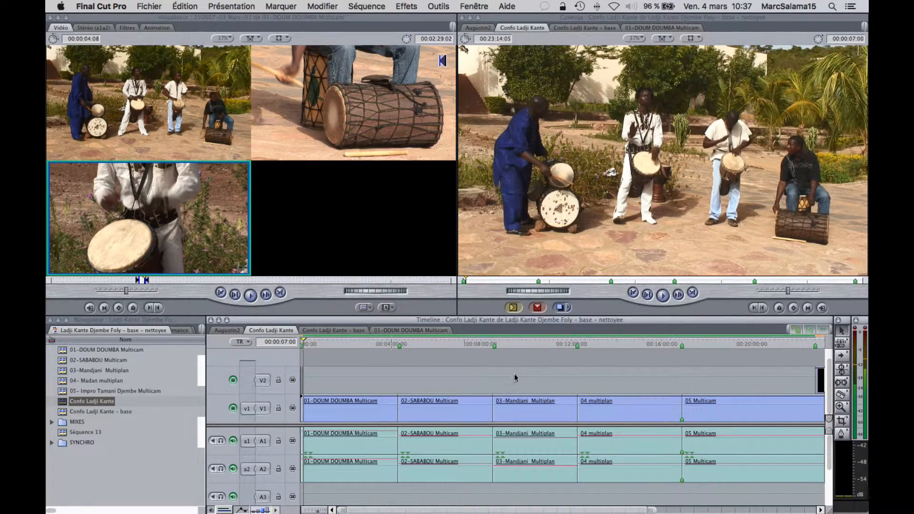
Step: View the end credits of the Confo Ladji Kante sequence at 00:23:00:15
scroll(589, 365, "right", 5)
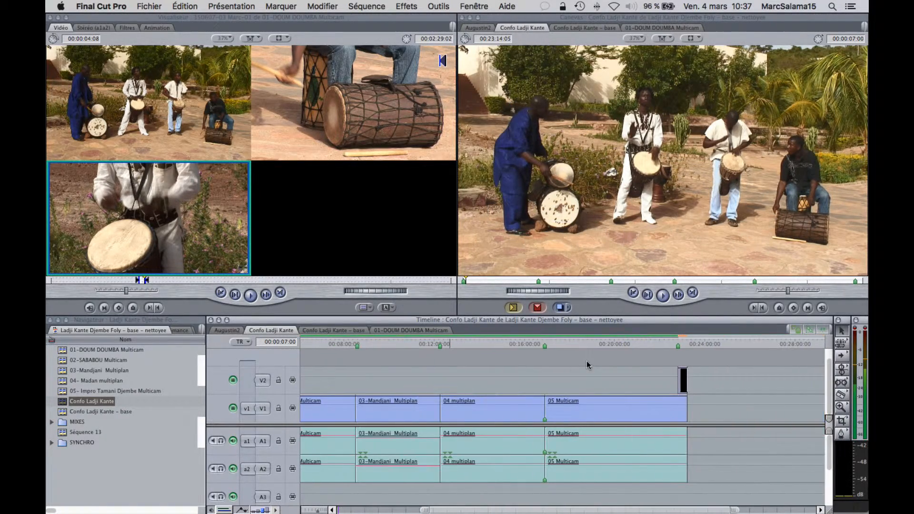
left_click(681, 343)
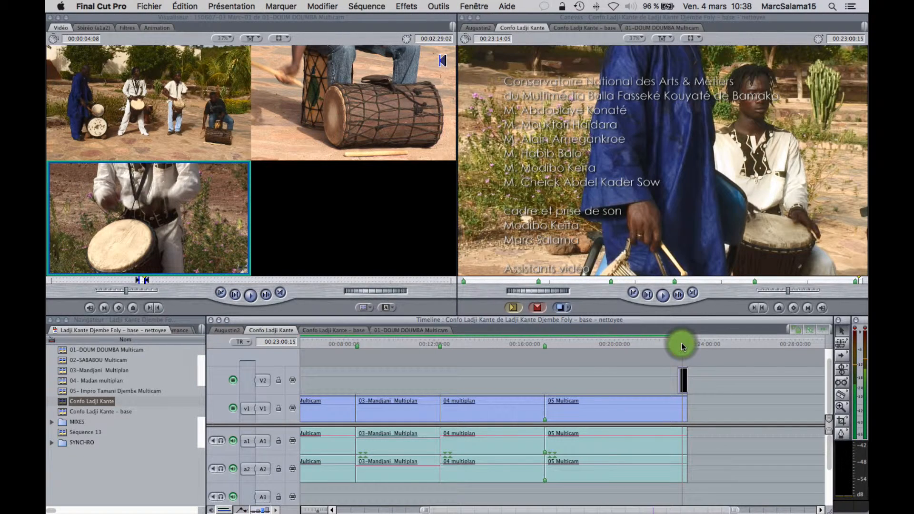
key("m")
scroll(408, 352, "left", 5)
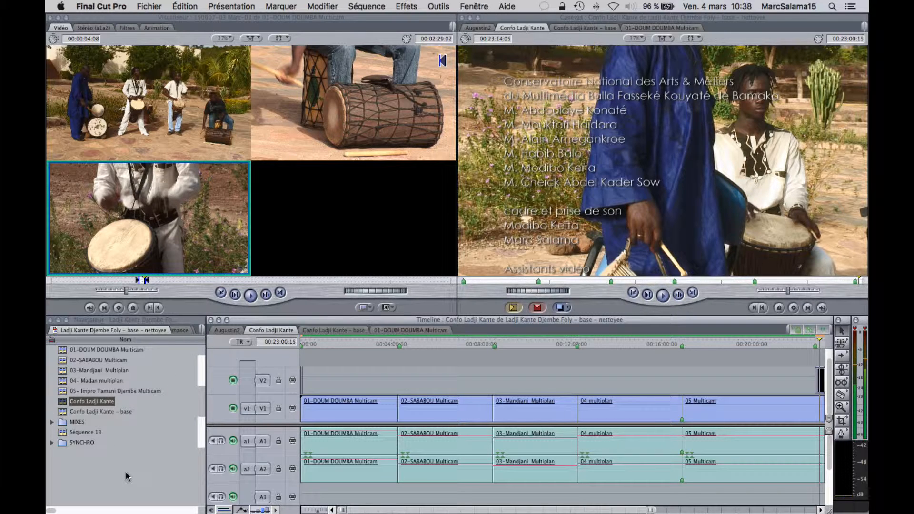
Step: Export the Confo Ladji Kante sequence as Confo Ladji Kante.xml to the Desktop, replacing the existing file, and select the exported file in Finder
left_click(64, 403)
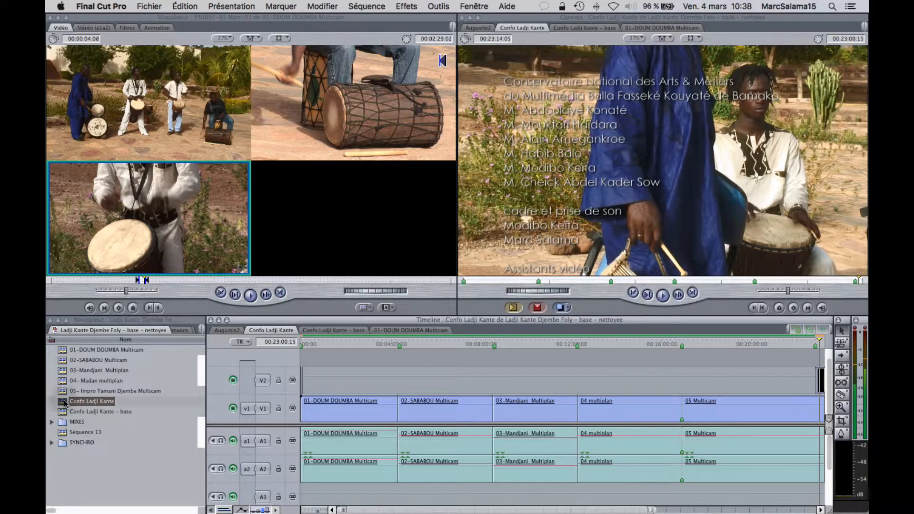
left_click(65, 403)
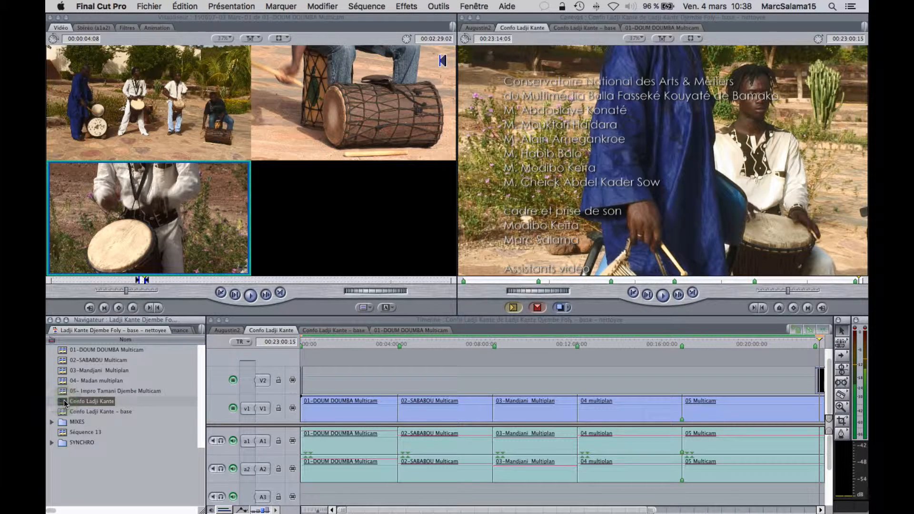
left_click(154, 7)
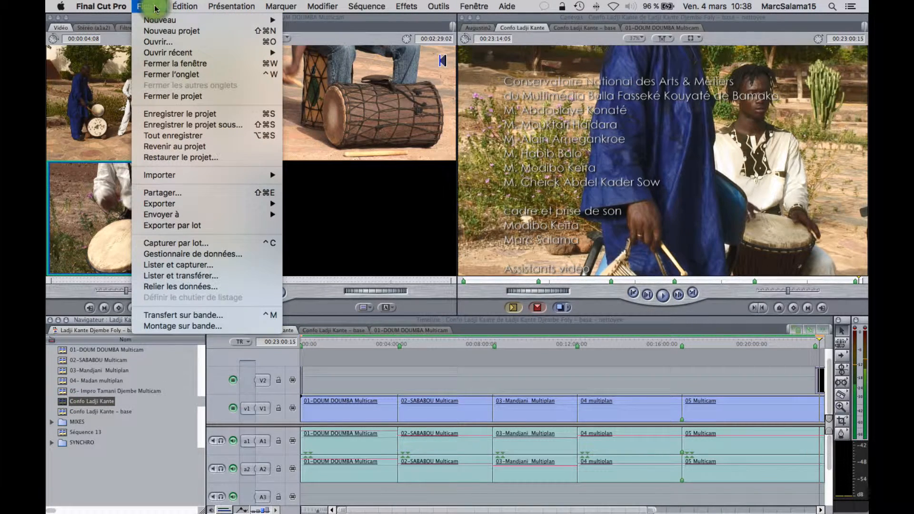
mouse_move(219, 204)
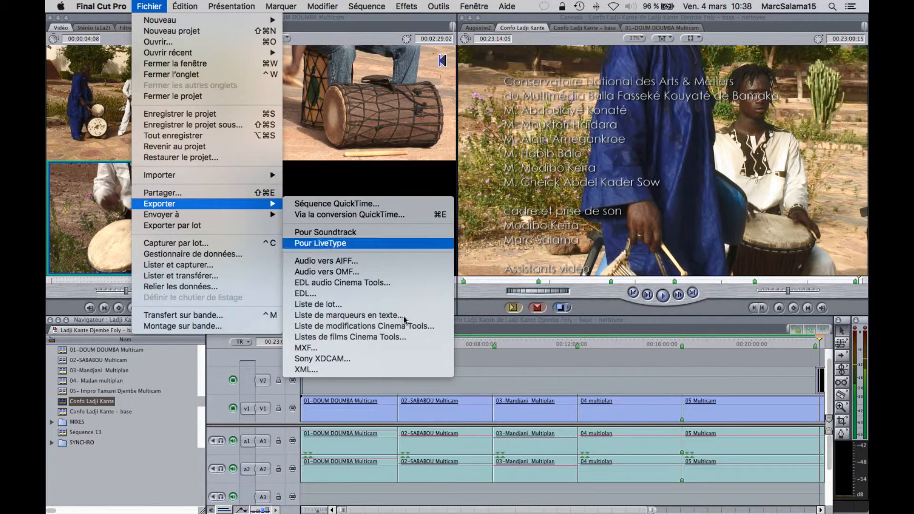
left_click(391, 373)
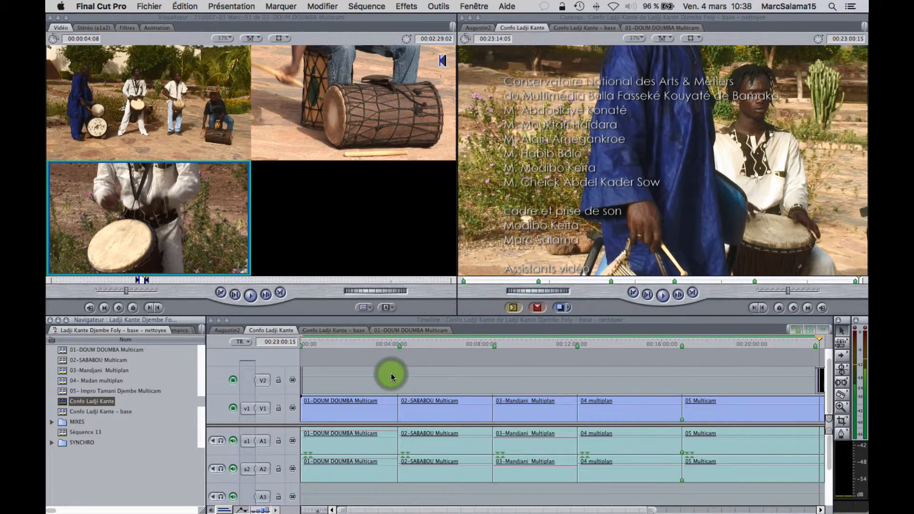
left_click(514, 220)
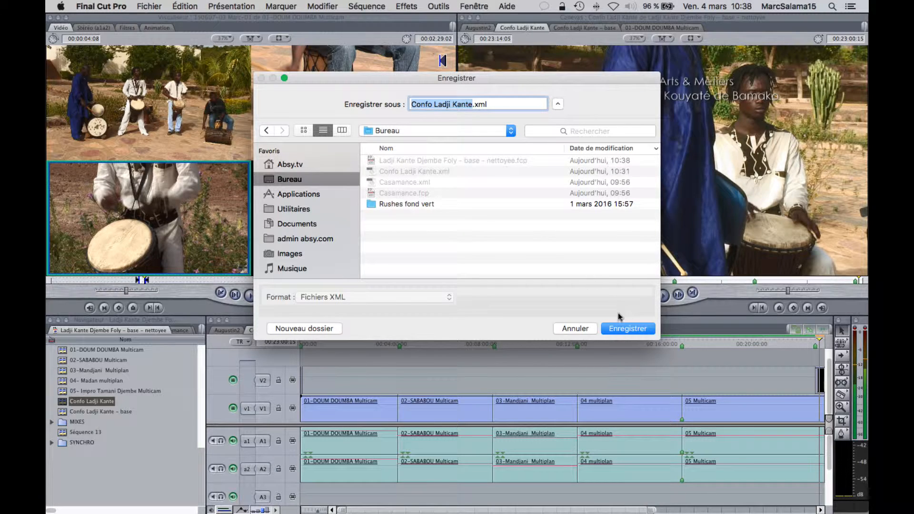
left_click(624, 329)
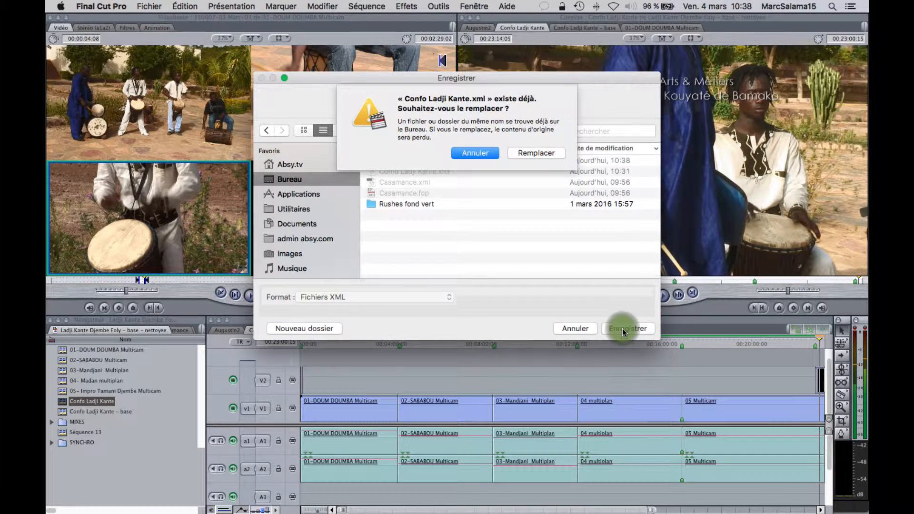
left_click(526, 154)
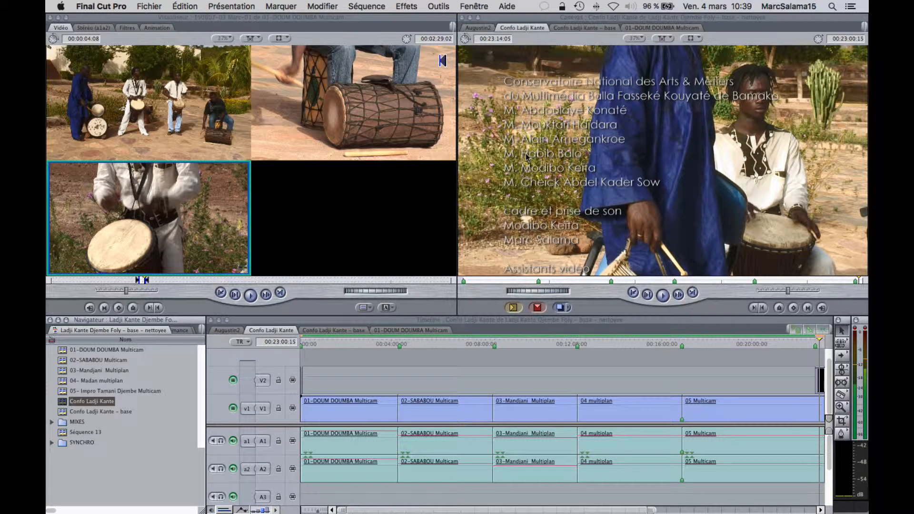
key("super+Tab")
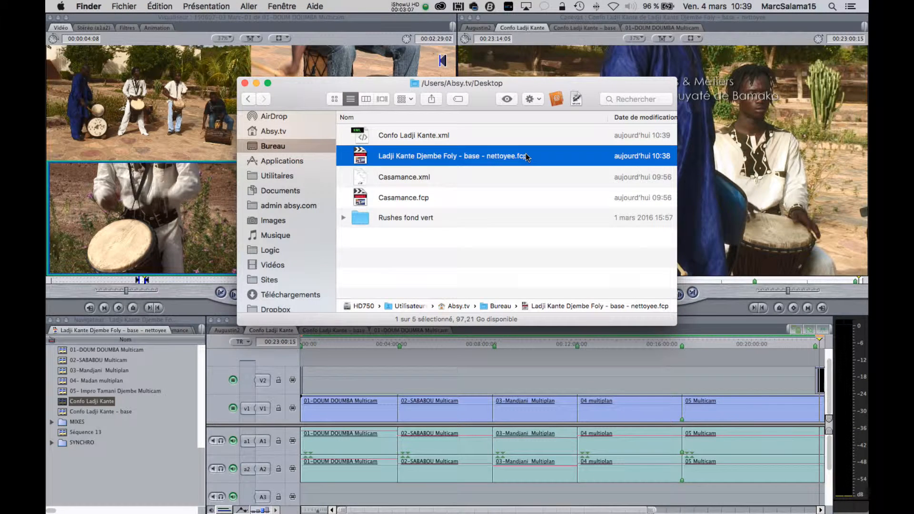
left_click(363, 134)
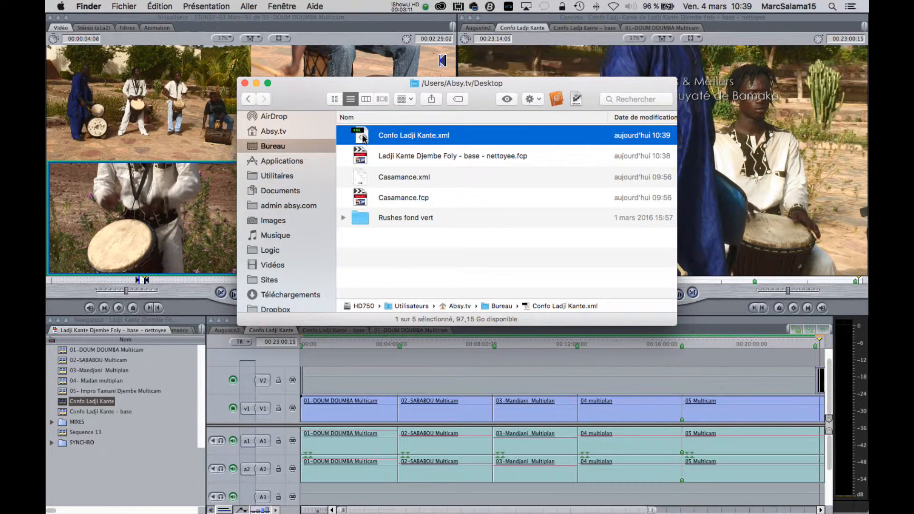
key("super+Tab")
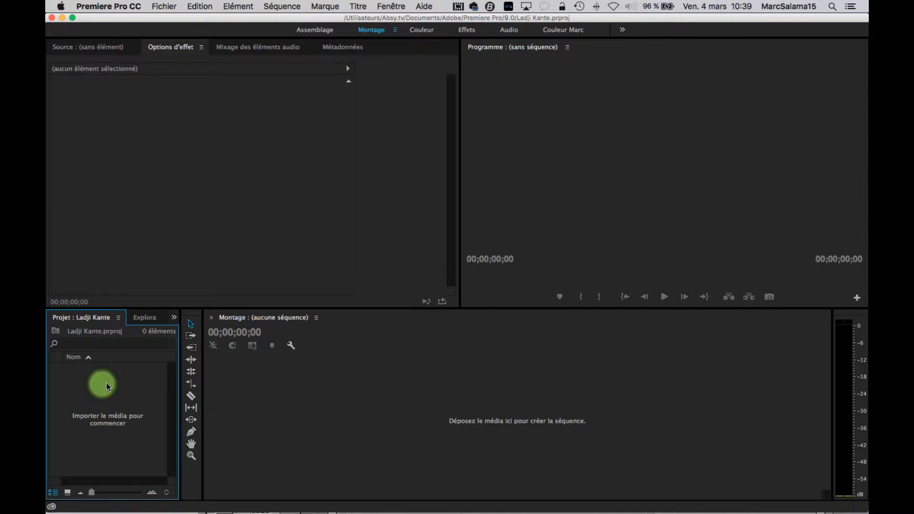
left_click(166, 7)
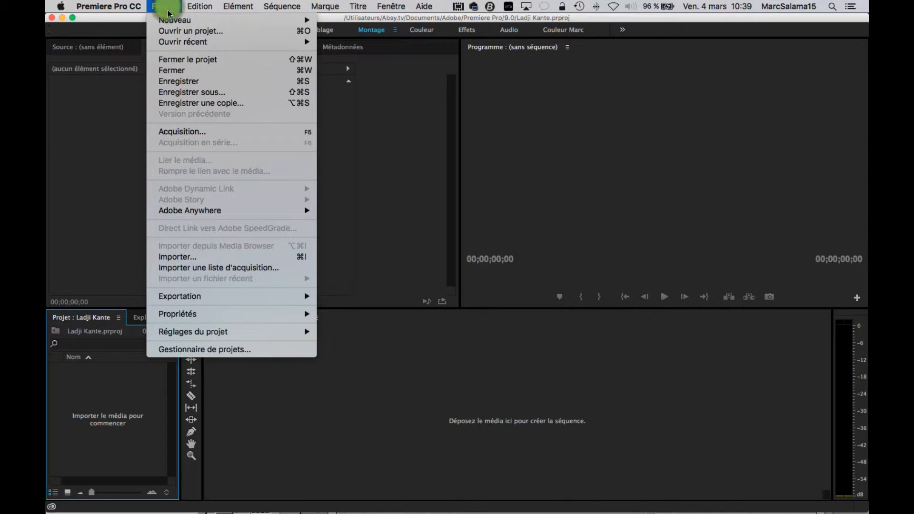
left_click(194, 259)
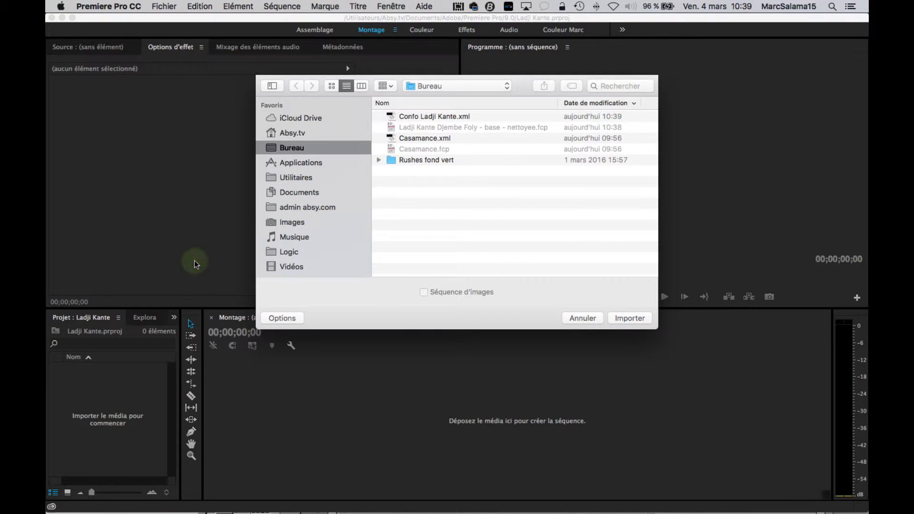
double_click(433, 115)
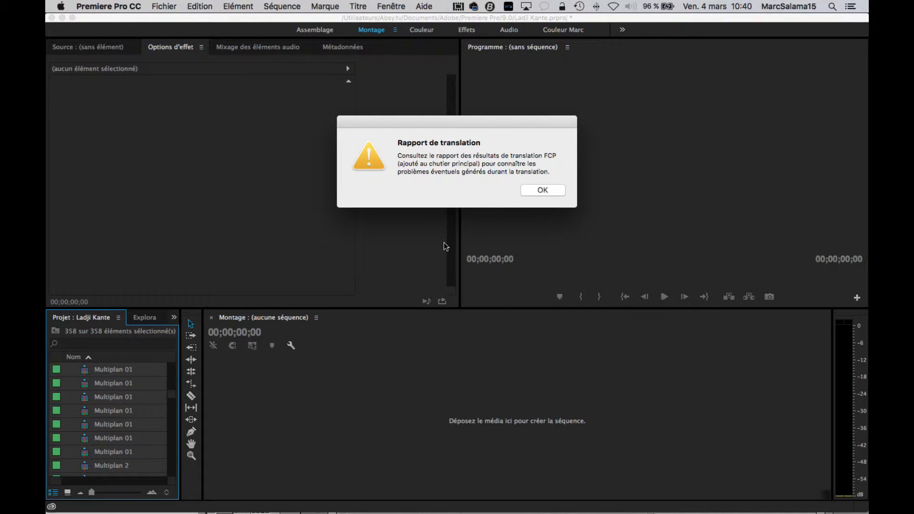
left_click(552, 191)
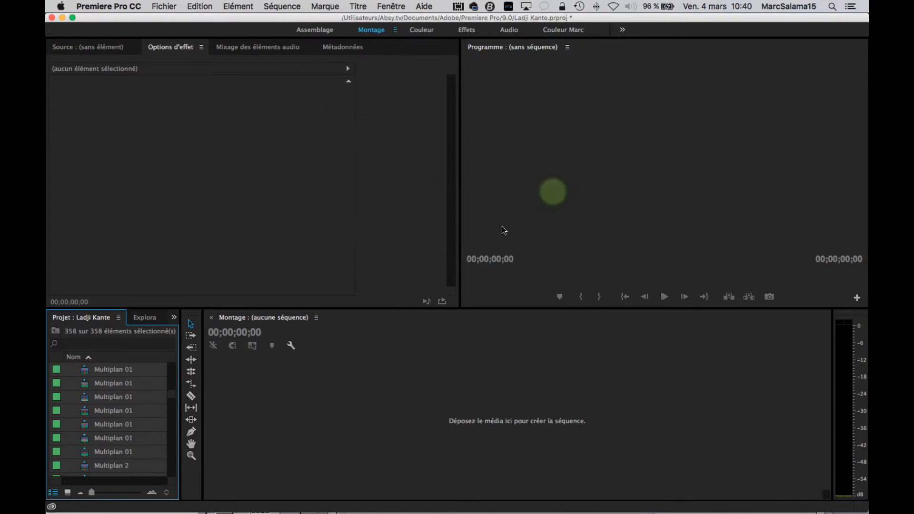
Step: Open the FCP translation results text file from the project, read through its list of translation problems, and close it
scroll(113, 409, "down", 20)
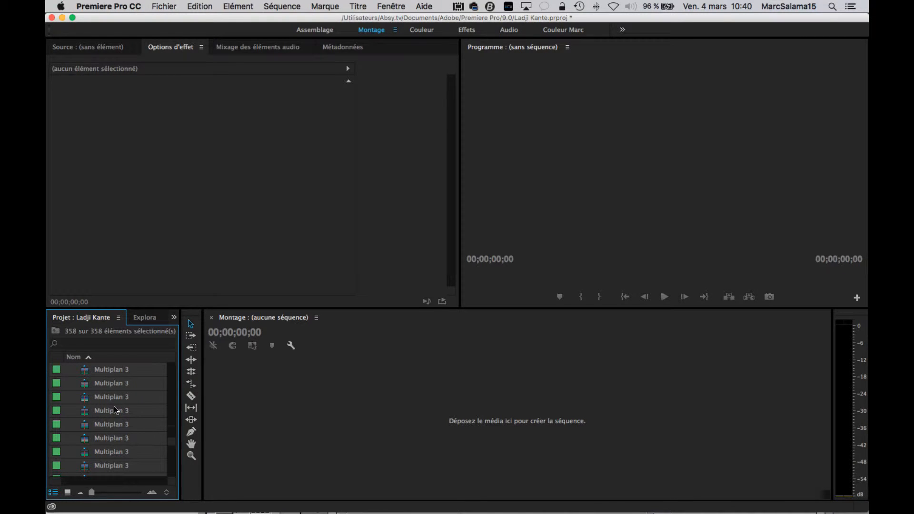
scroll(115, 405, "down", 3)
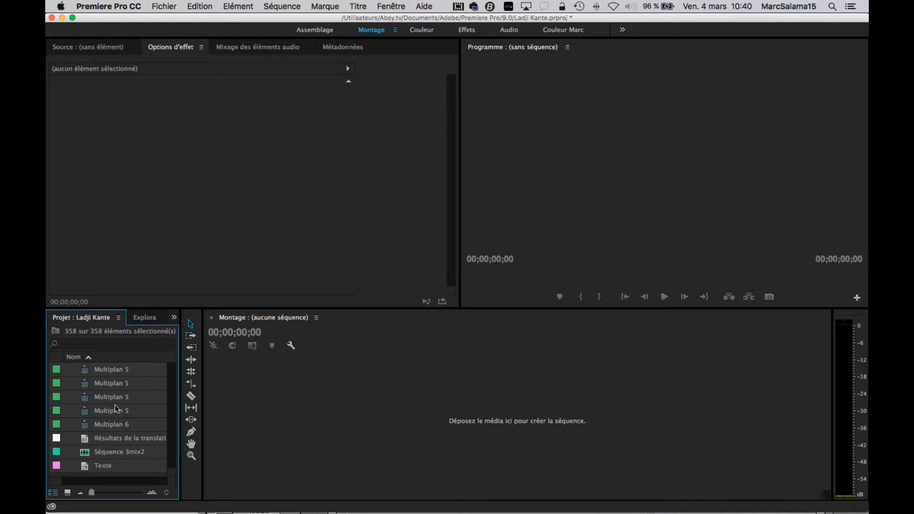
double_click(87, 443)
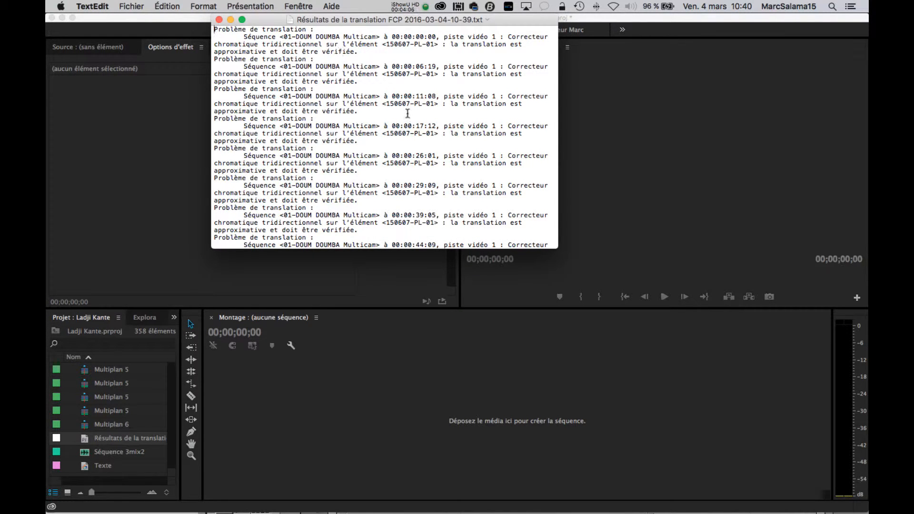
scroll(400, 134, "down", 3)
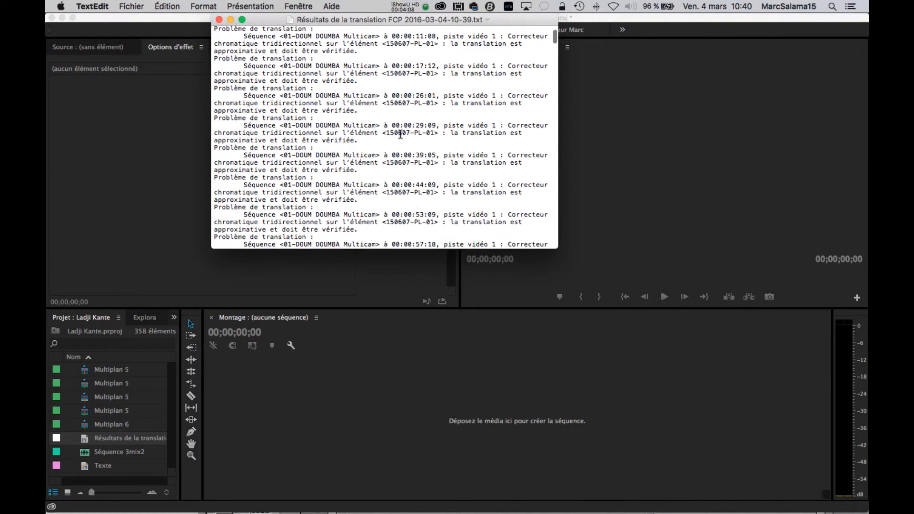
scroll(401, 135, "down", 10)
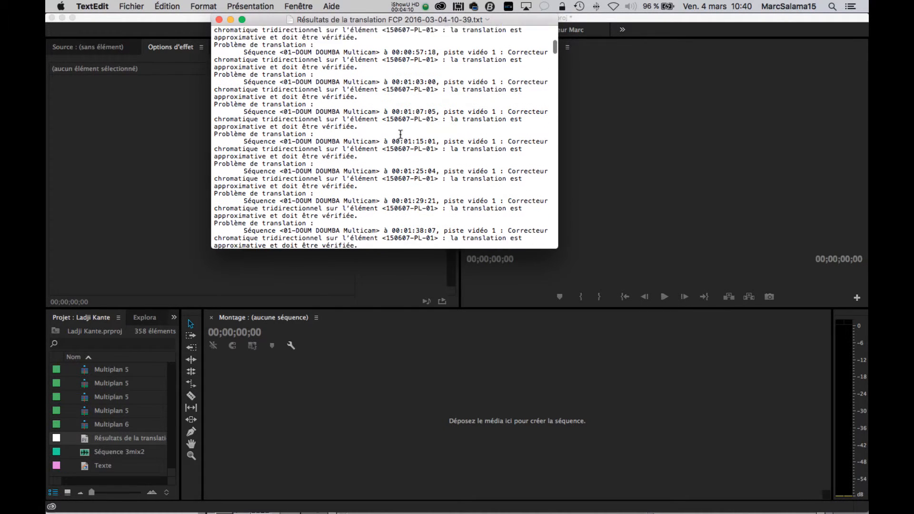
scroll(401, 135, "down", 5)
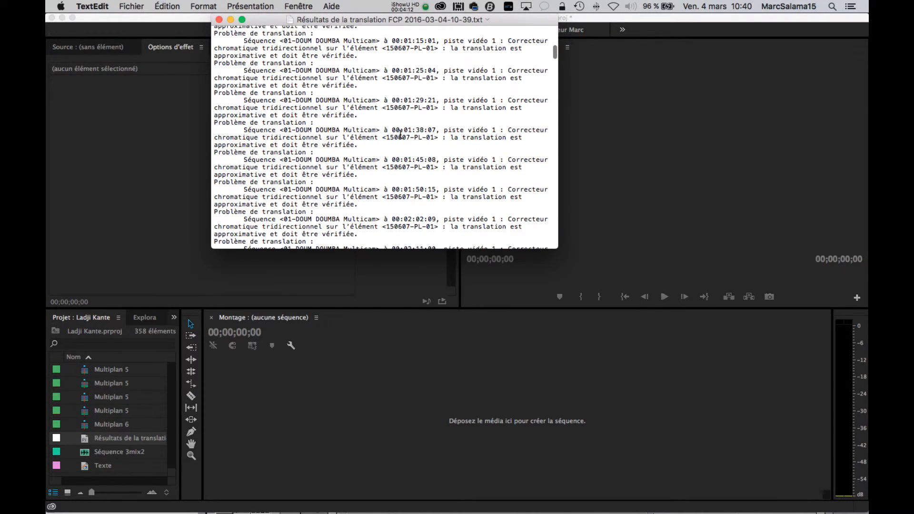
scroll(401, 134, "down", 4)
scroll(400, 134, "up", 15)
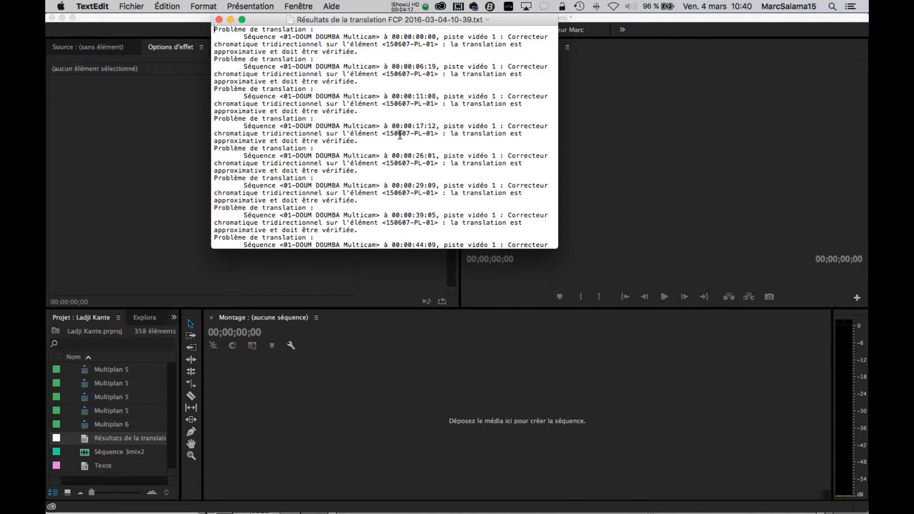
left_click(219, 19)
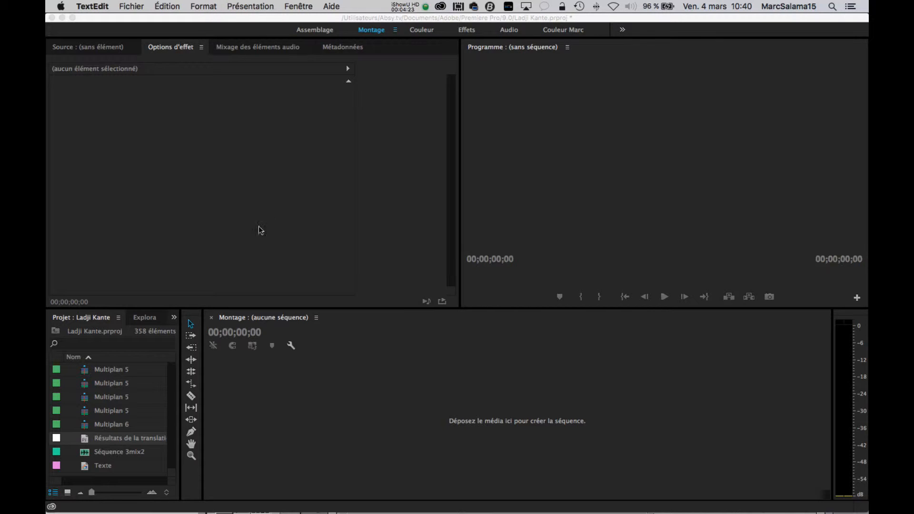
scroll(140, 389, "up", 20)
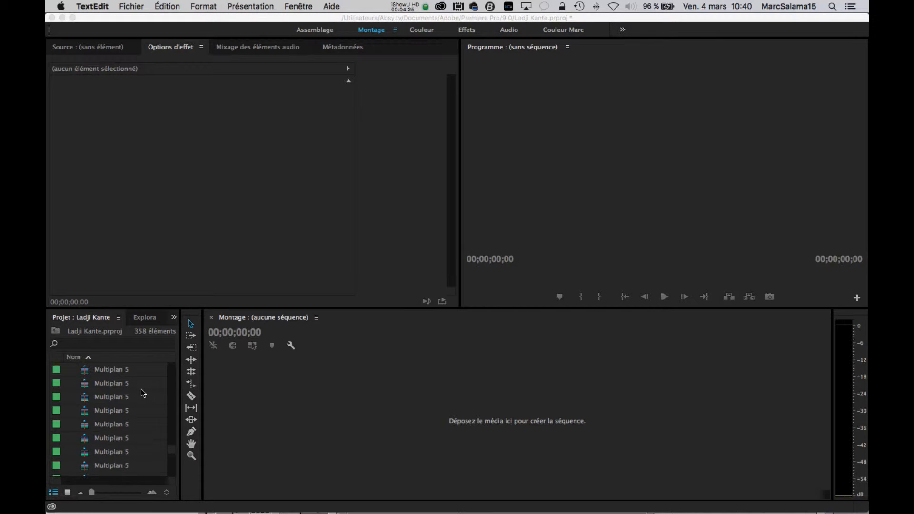
scroll(141, 387, "up", 1)
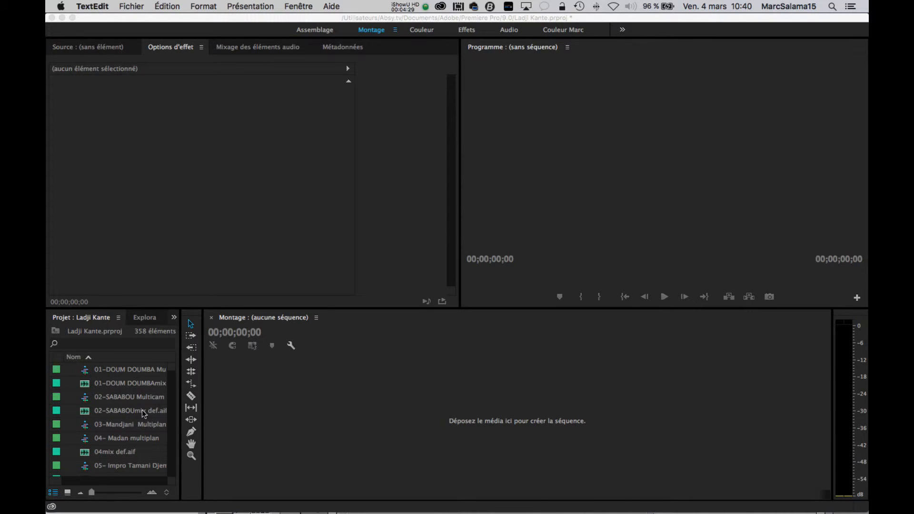
scroll(142, 410, "down", 7)
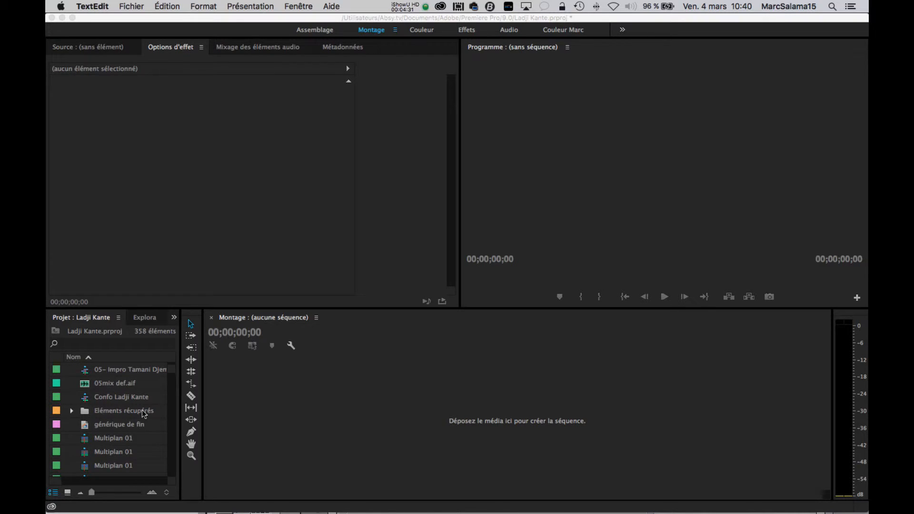
left_click(95, 401)
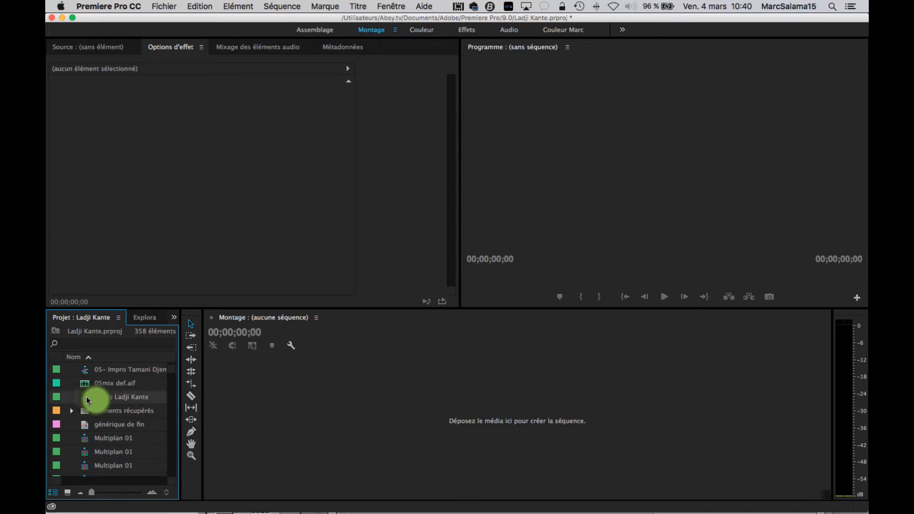
double_click(88, 398)
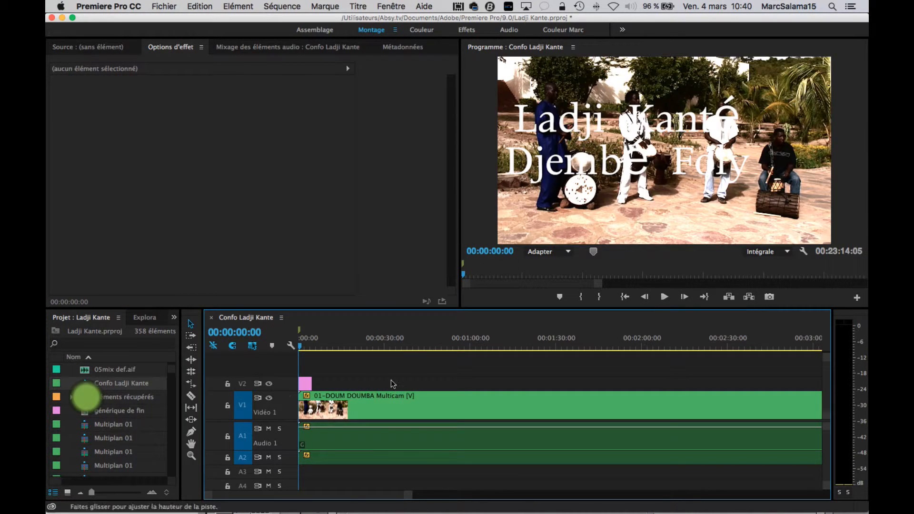
Step: View the sequence at 00:00:37:10, fit it entirely in the timeline, and play the end credits section from 00:22:49:13
left_click(406, 345)
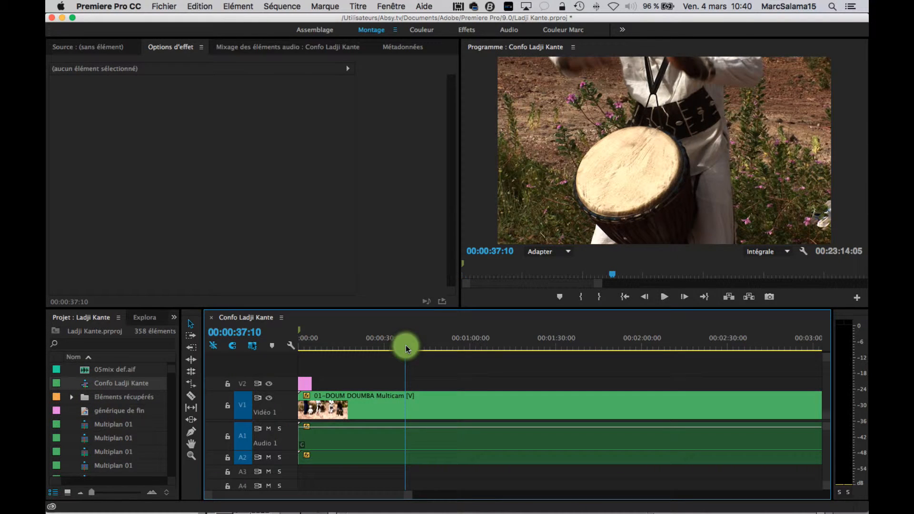
key("backslash")
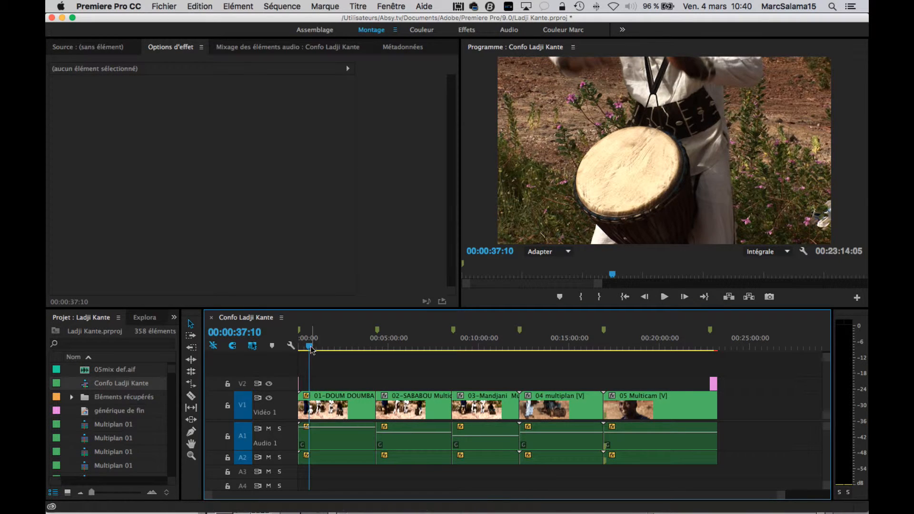
left_click(712, 350)
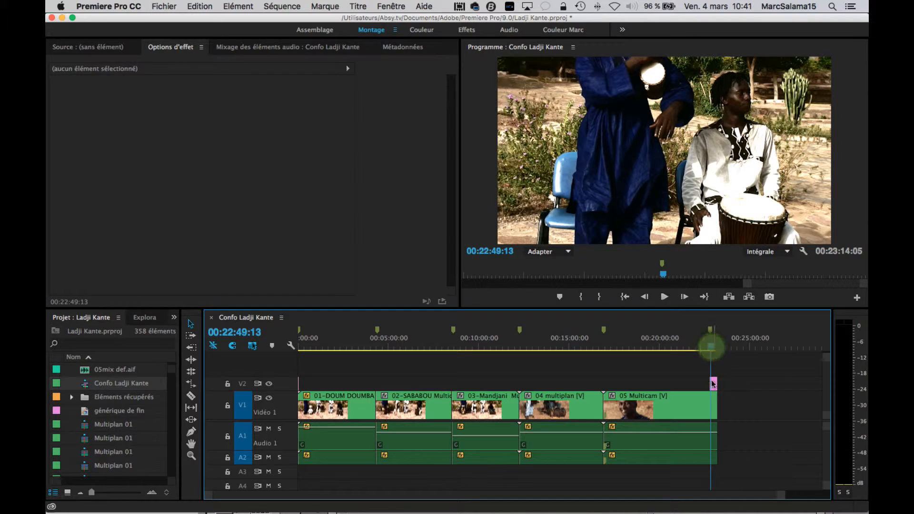
key("space")
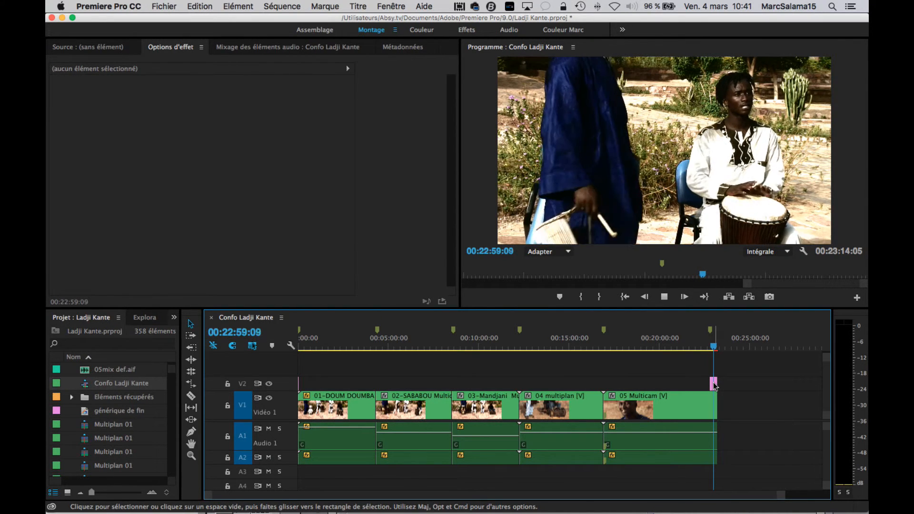
Step: Play the sequence from the beginning through the opening title, pausing at 00:00:12:03 and stopping at 00:00:17:17, to check the colour correction between shots
left_click(303, 345)
left_click(299, 342)
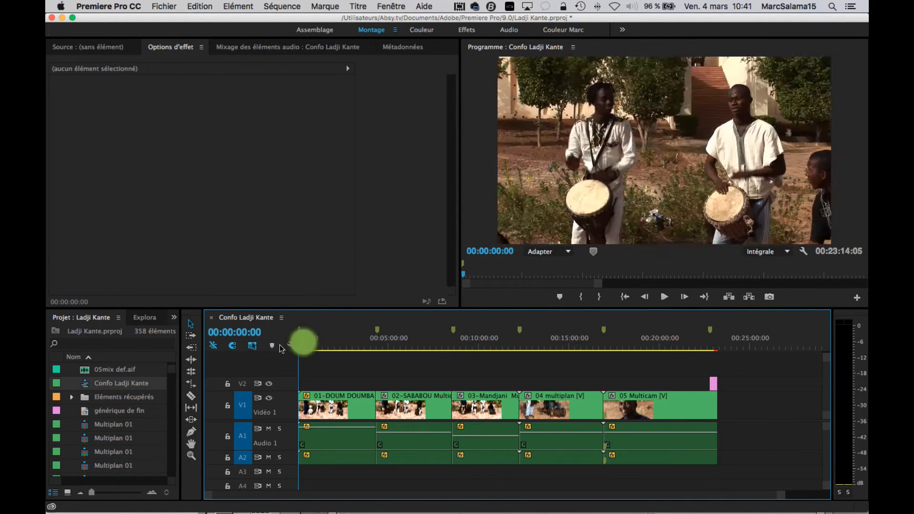
key("space")
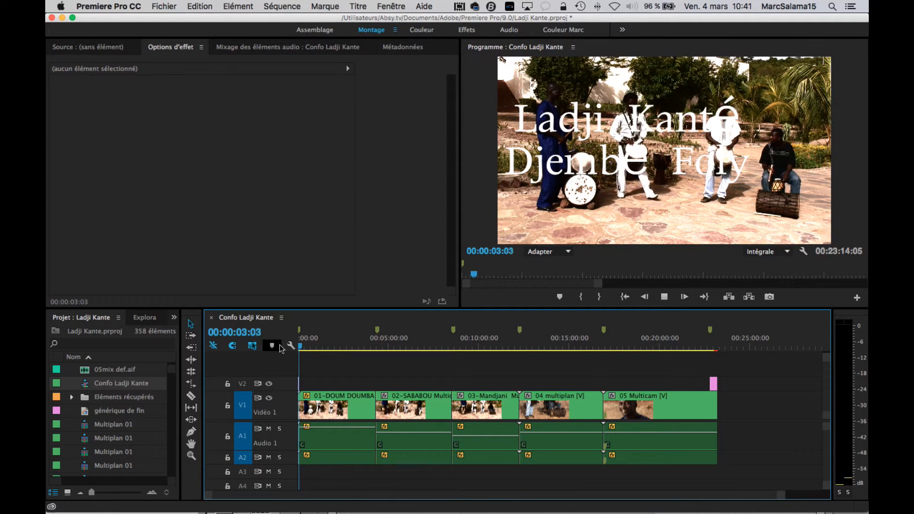
key("space")
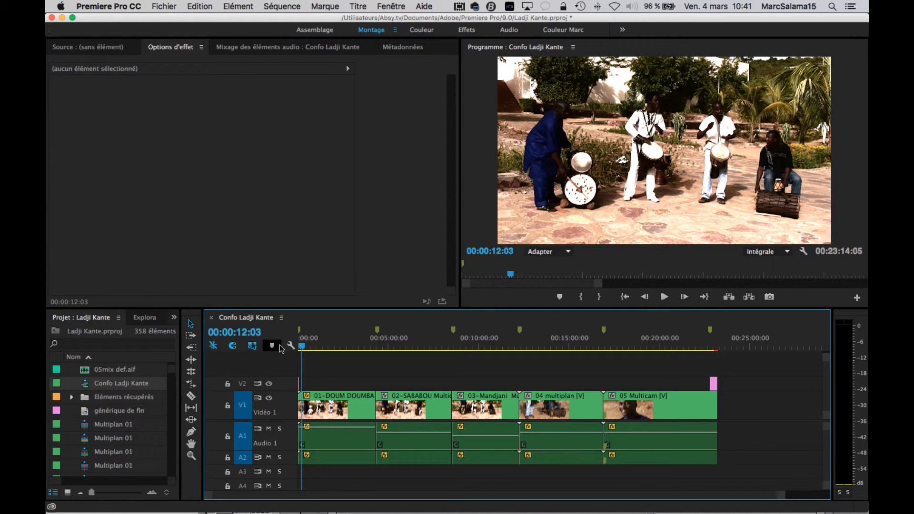
key("space")
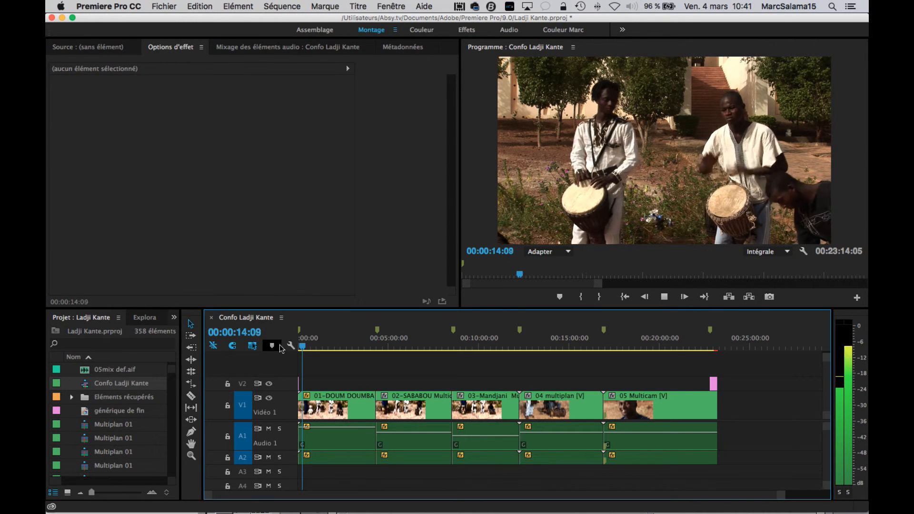
key("space")
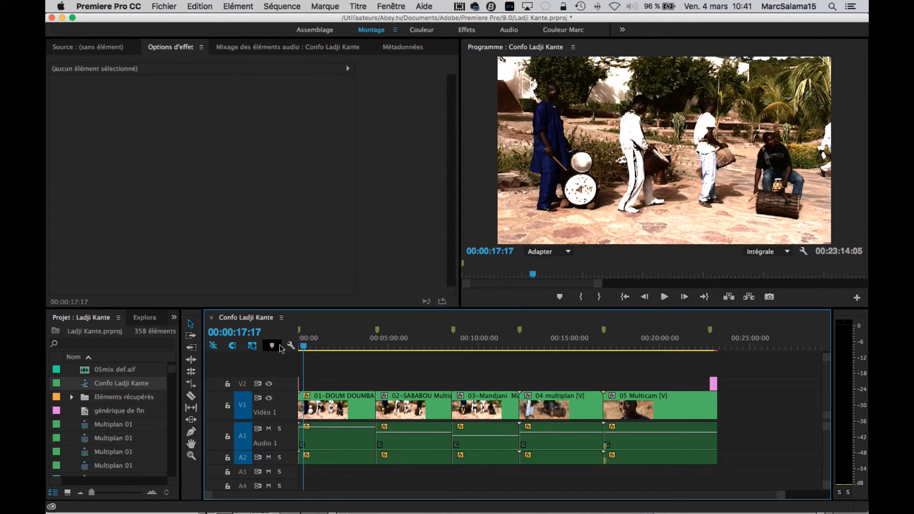